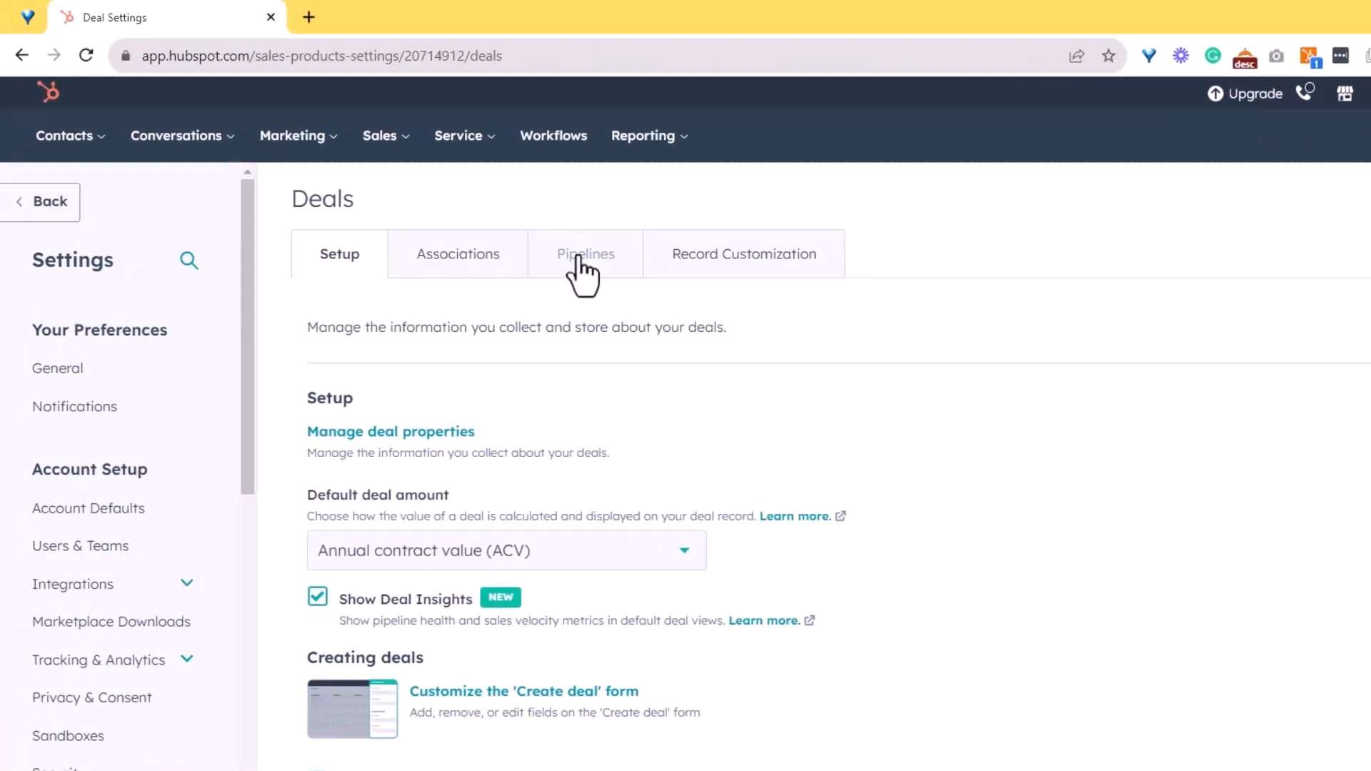
# Open the Deal tags section of the deal pipeline settings
pyautogui.click(578, 261)
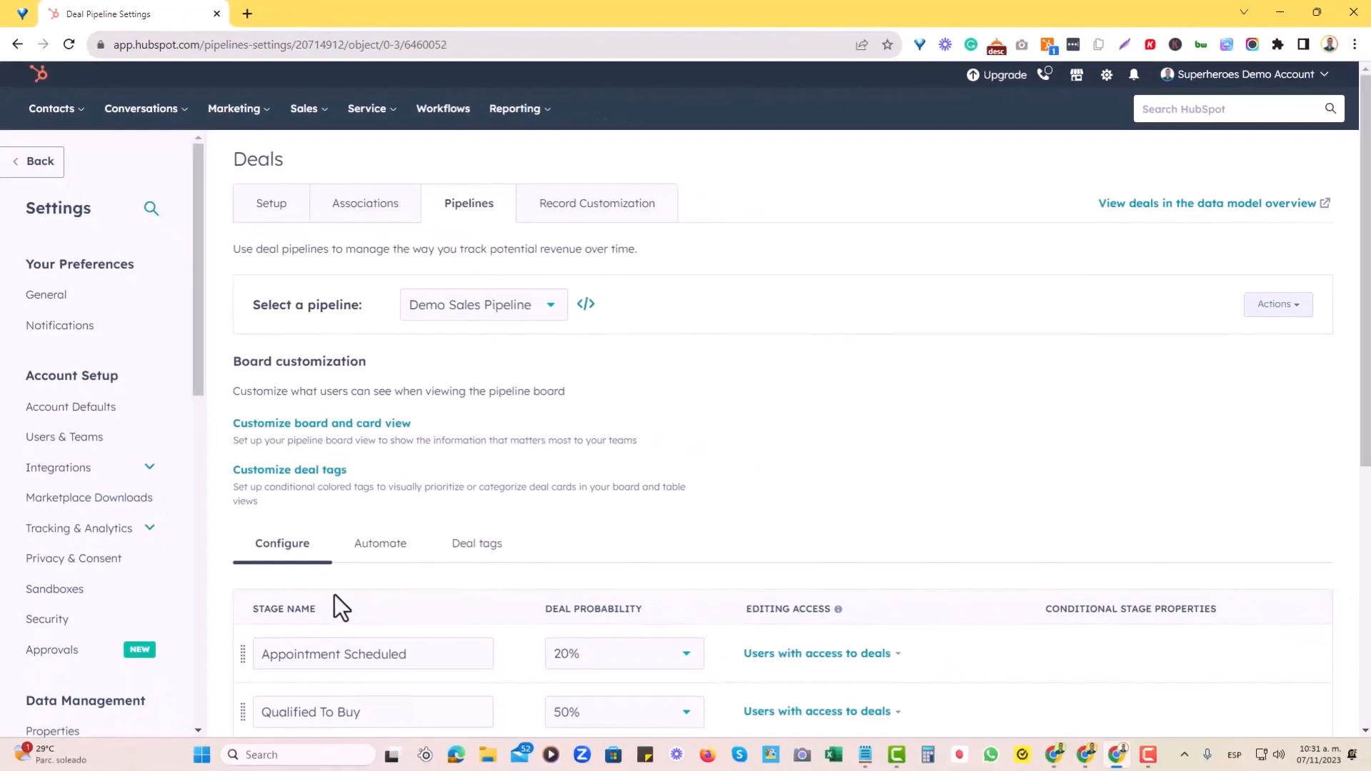
pyautogui.click(465, 546)
pyautogui.scroll(-3, 791, 509)
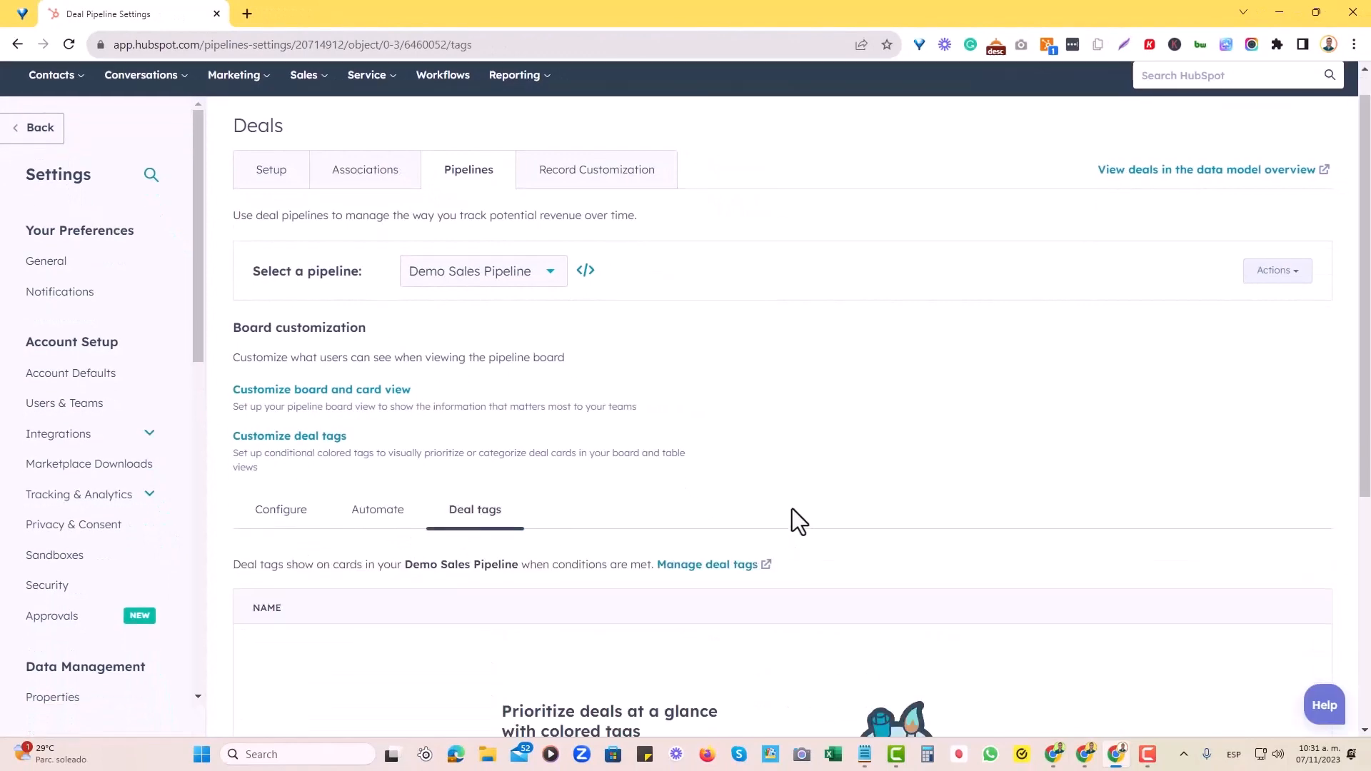
# Examine the pipeline selector and the deal tags section for the Demo Sales Pipeline
pyautogui.scroll(2, 321, 414)
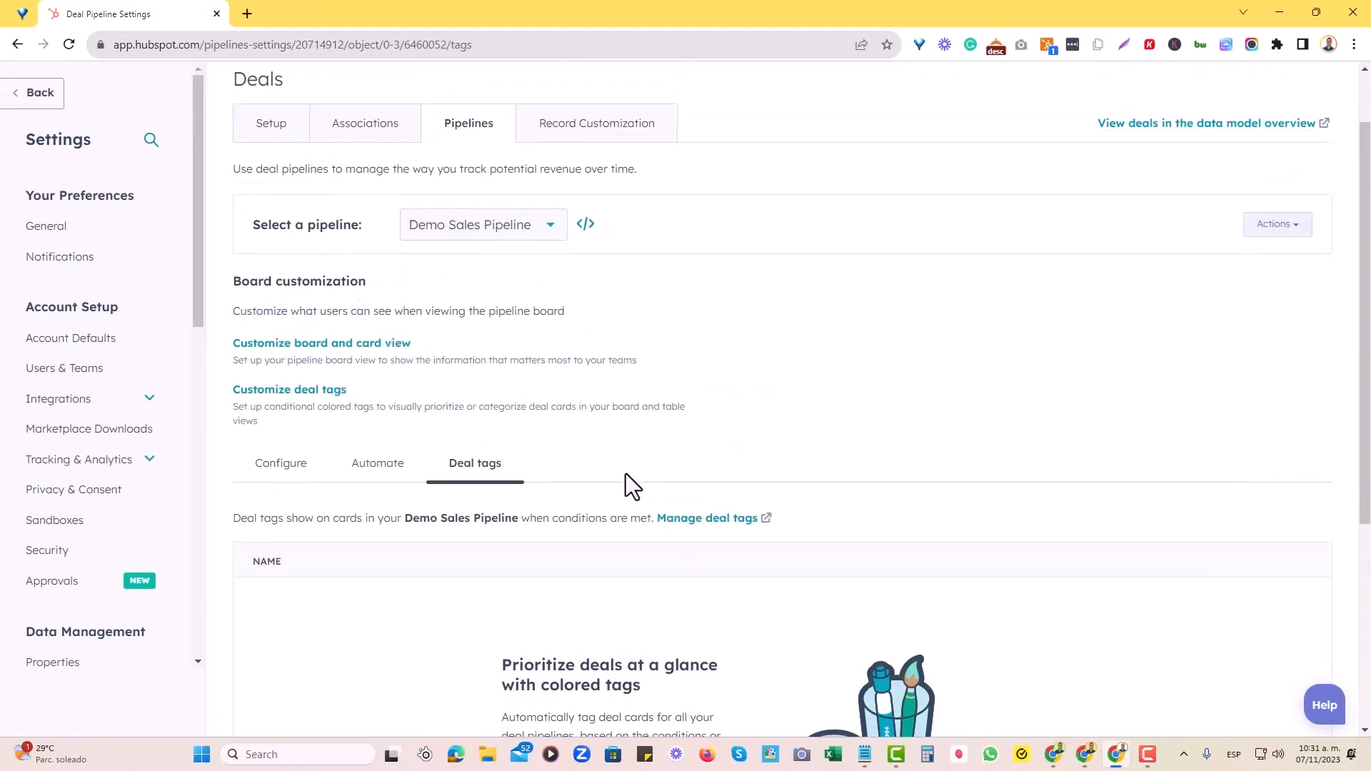
pyautogui.scroll(-3, 564, 469)
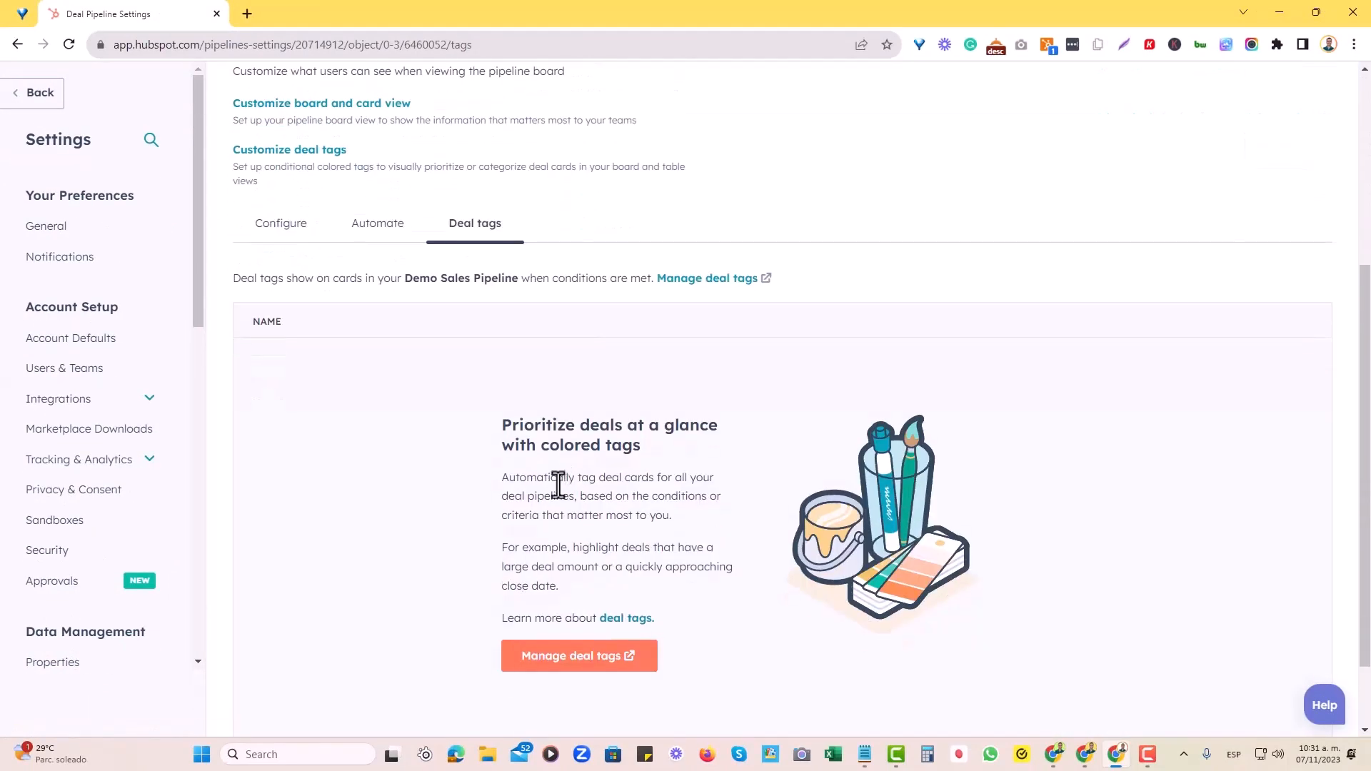
pyautogui.scroll(2, 510, 473)
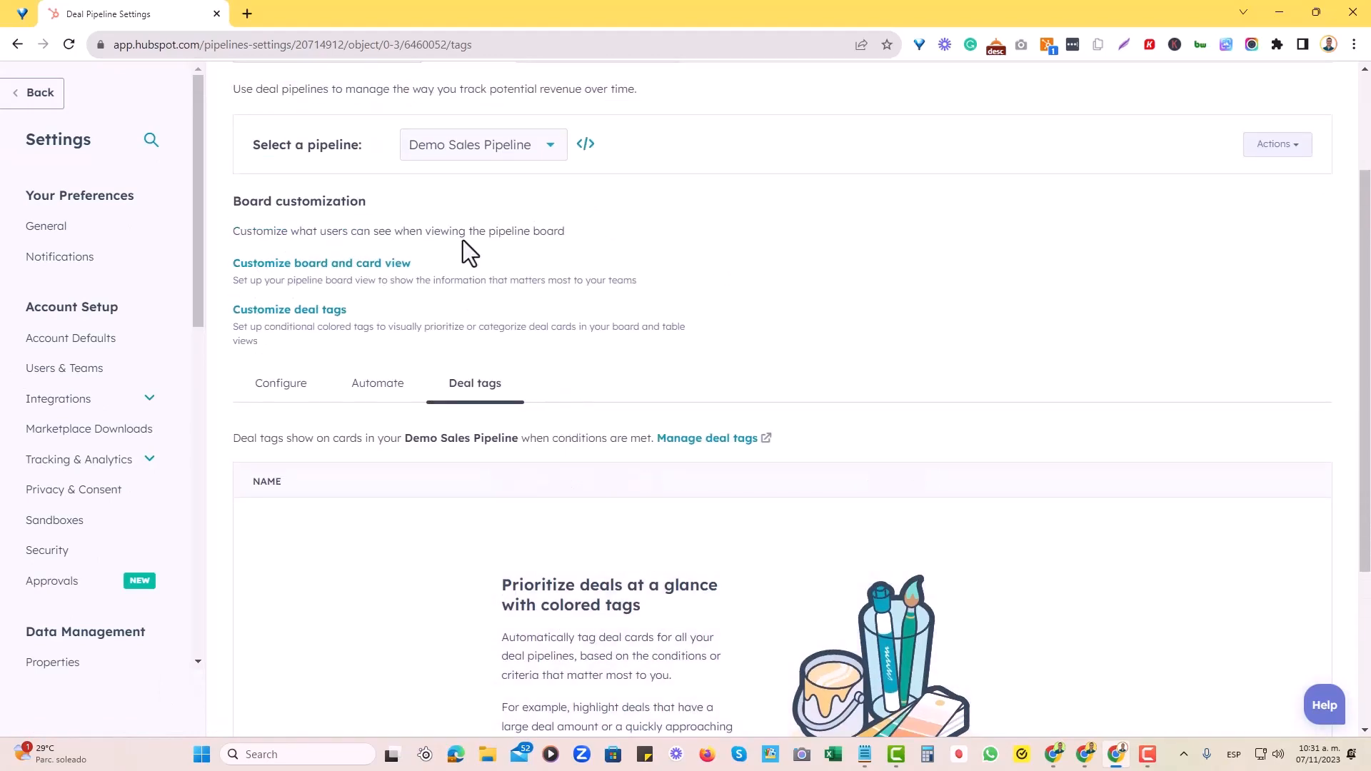
pyautogui.scroll(1, 495, 265)
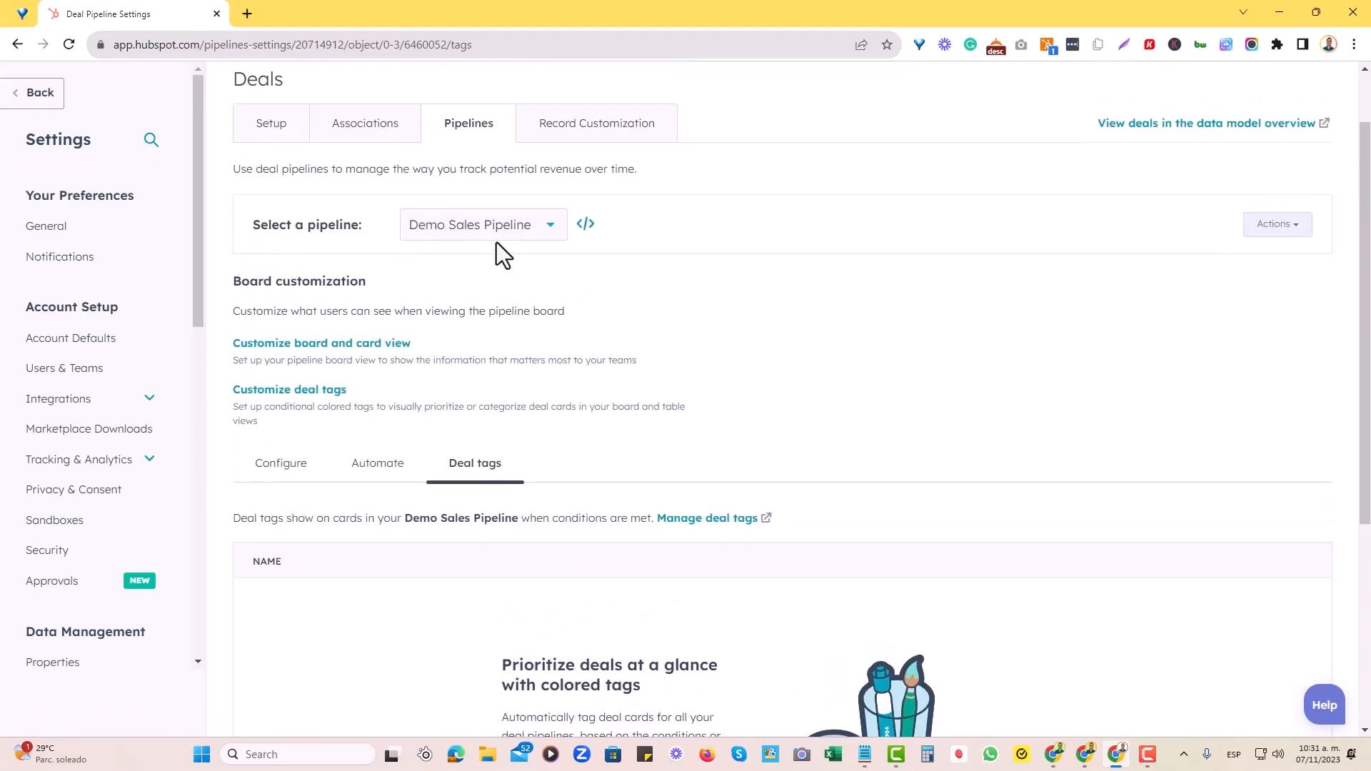
pyautogui.click(485, 239)
pyautogui.click(483, 246)
pyautogui.scroll(-1, 602, 370)
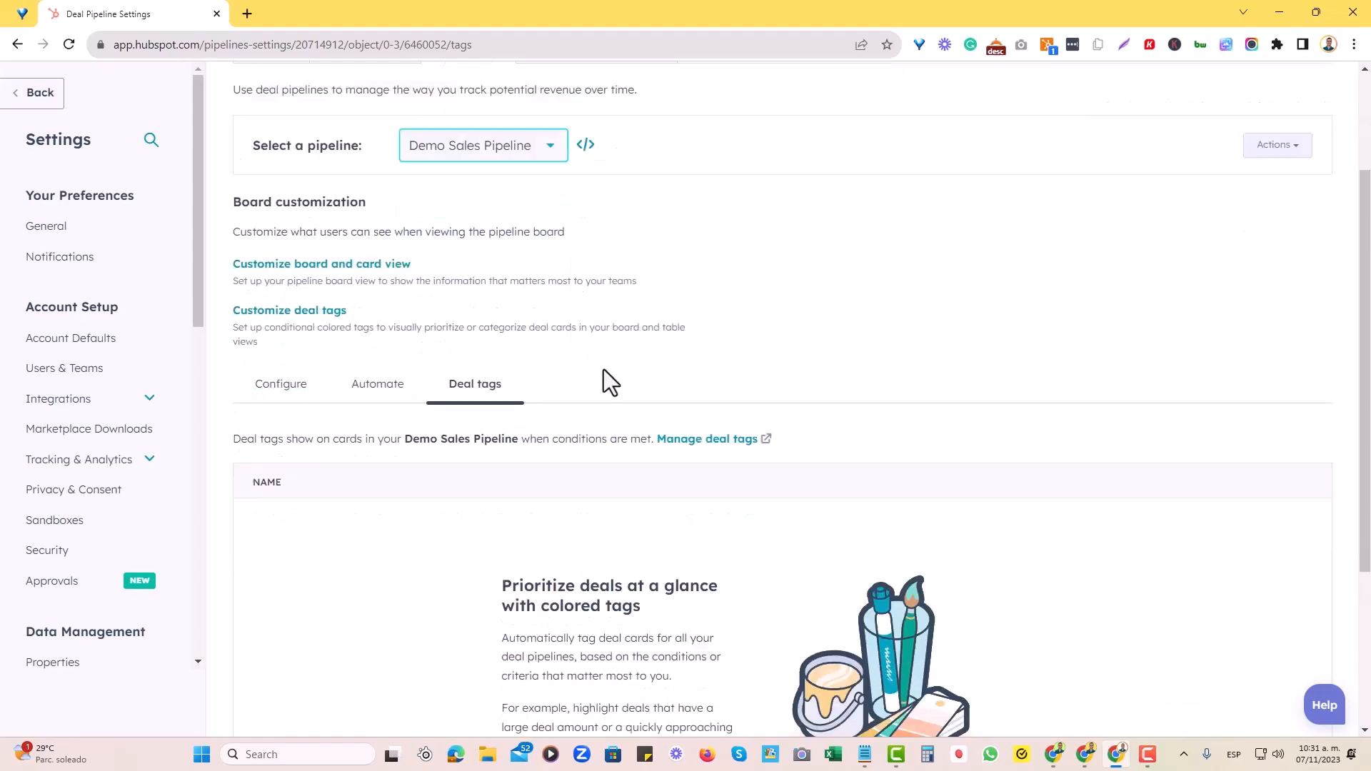
pyautogui.scroll(-3, 602, 370)
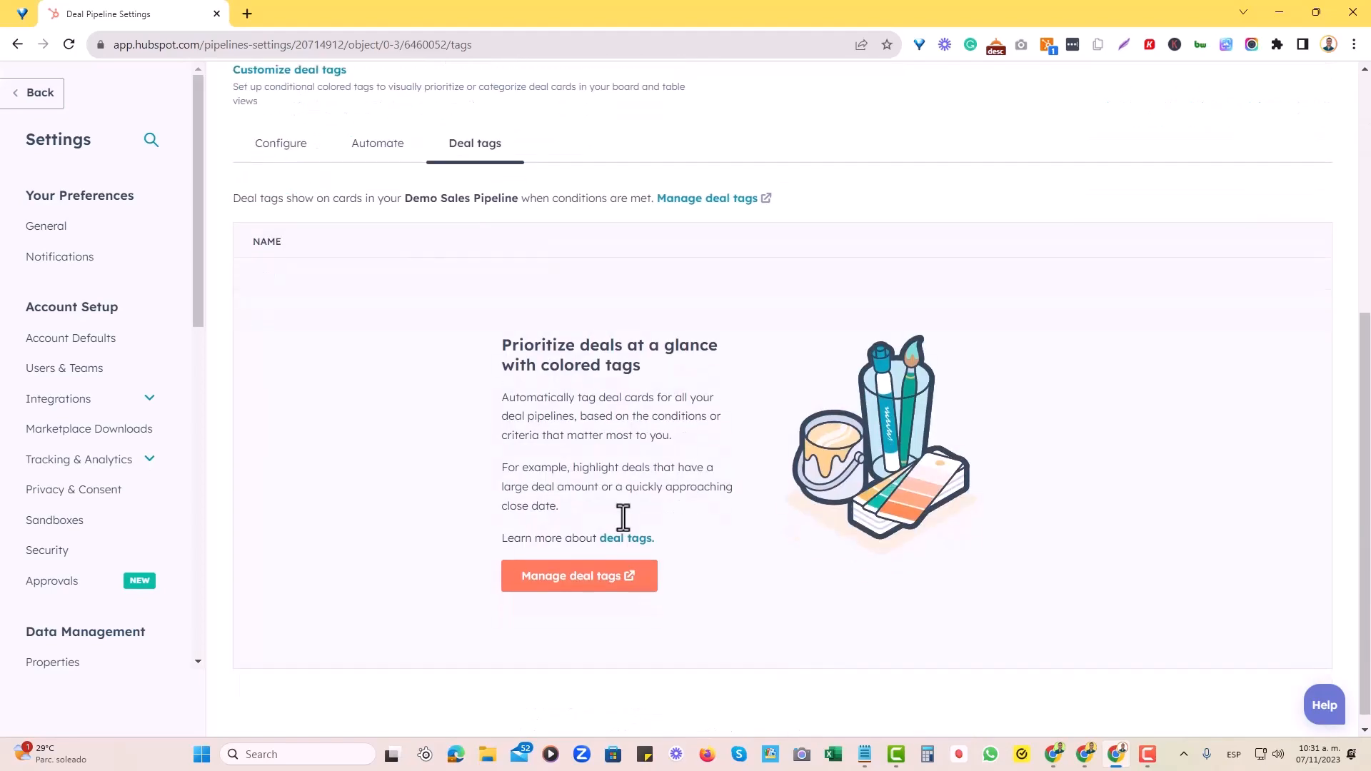
# Open the deal tags management page
pyautogui.click(578, 581)
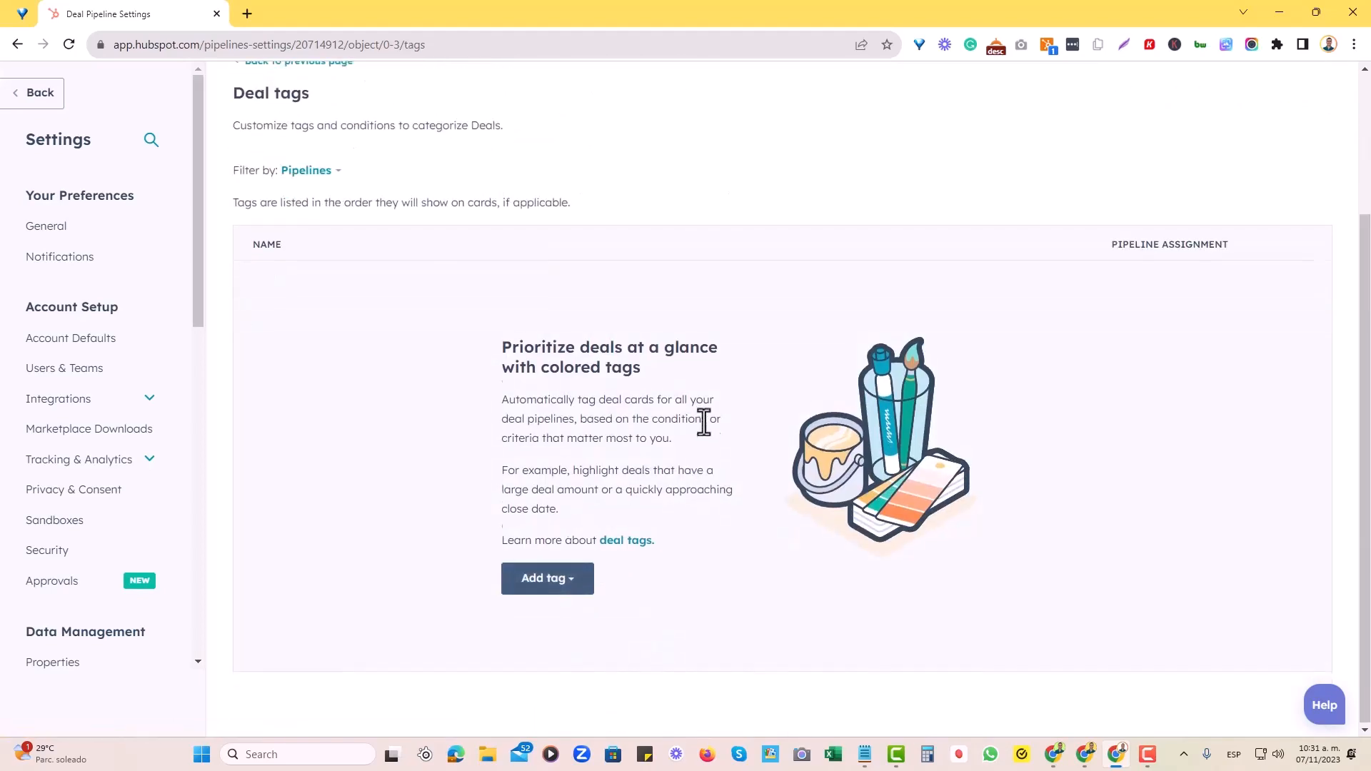
pyautogui.scroll(3, 410, 397)
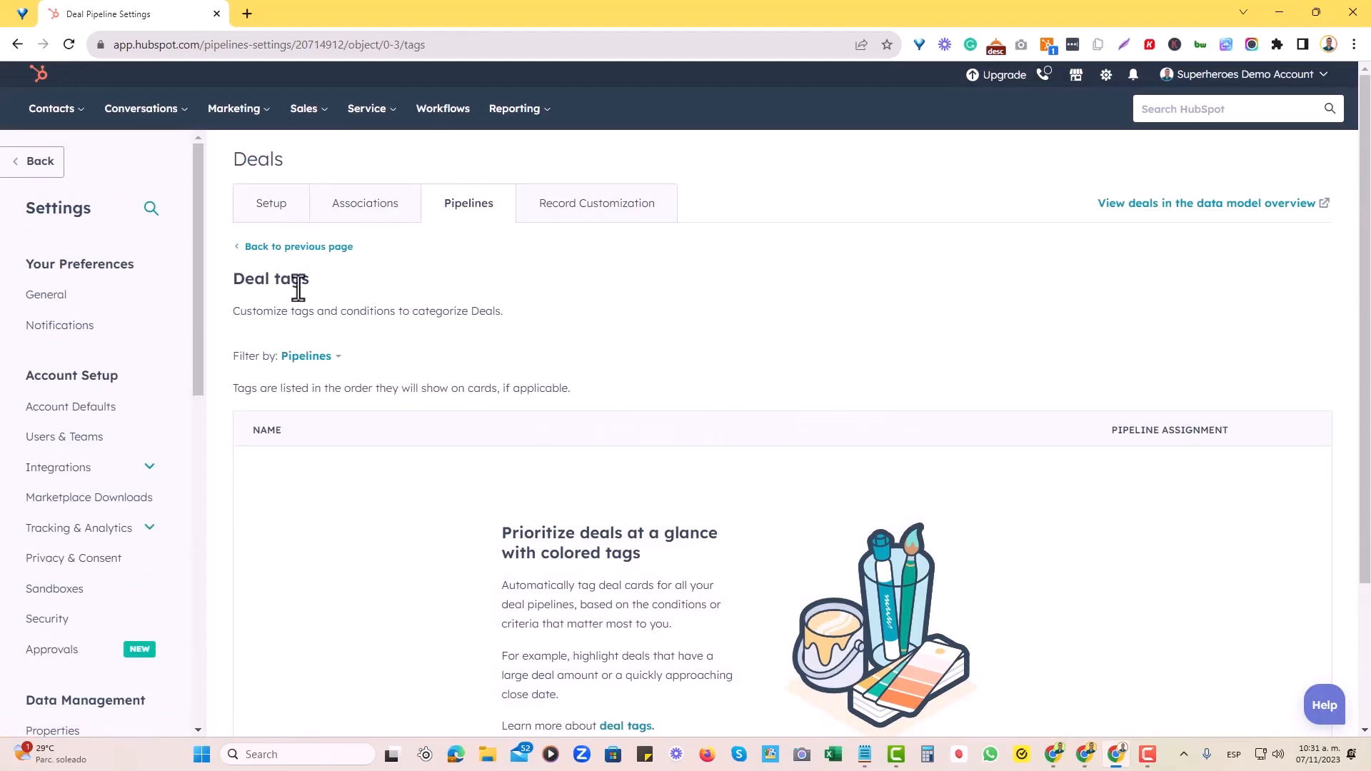
pyautogui.scroll(-3, 611, 331)
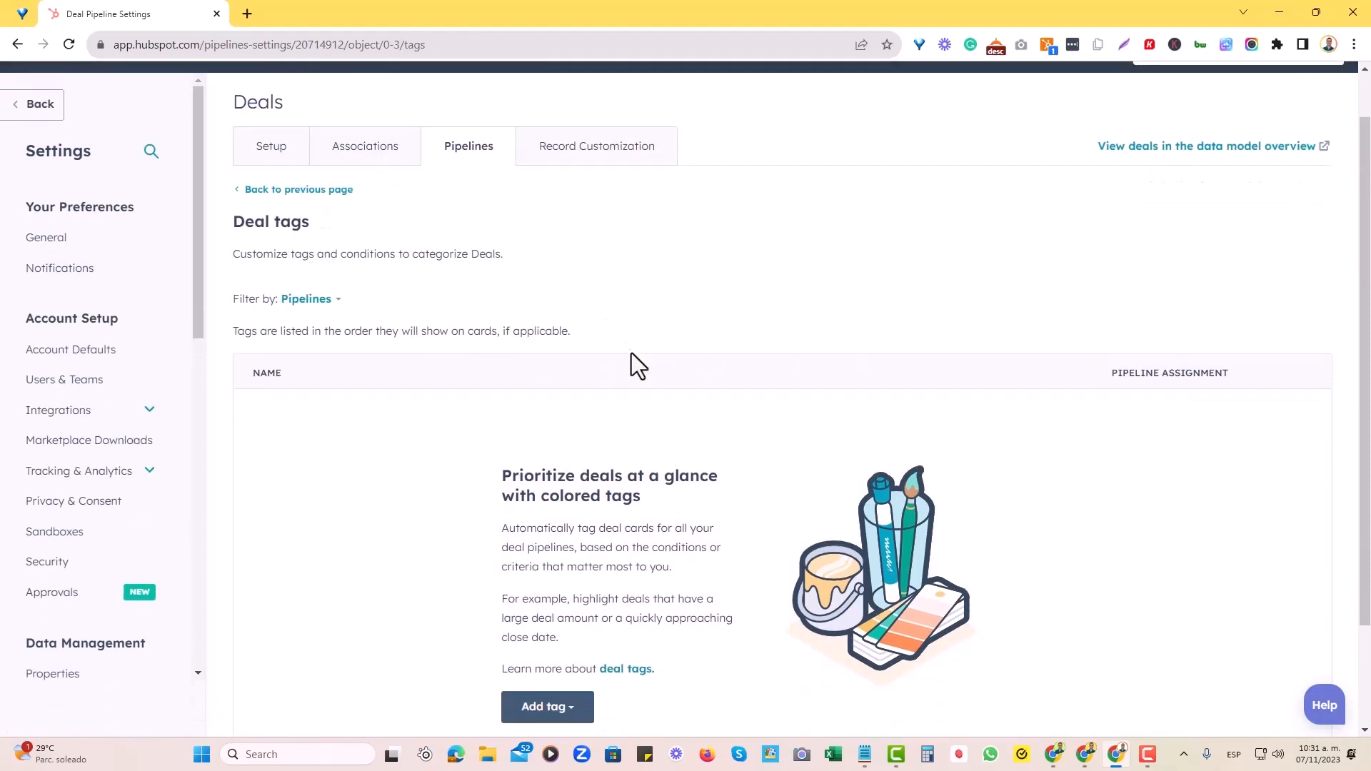
# Start adding a new deal tag from scratch
pyautogui.click(556, 613)
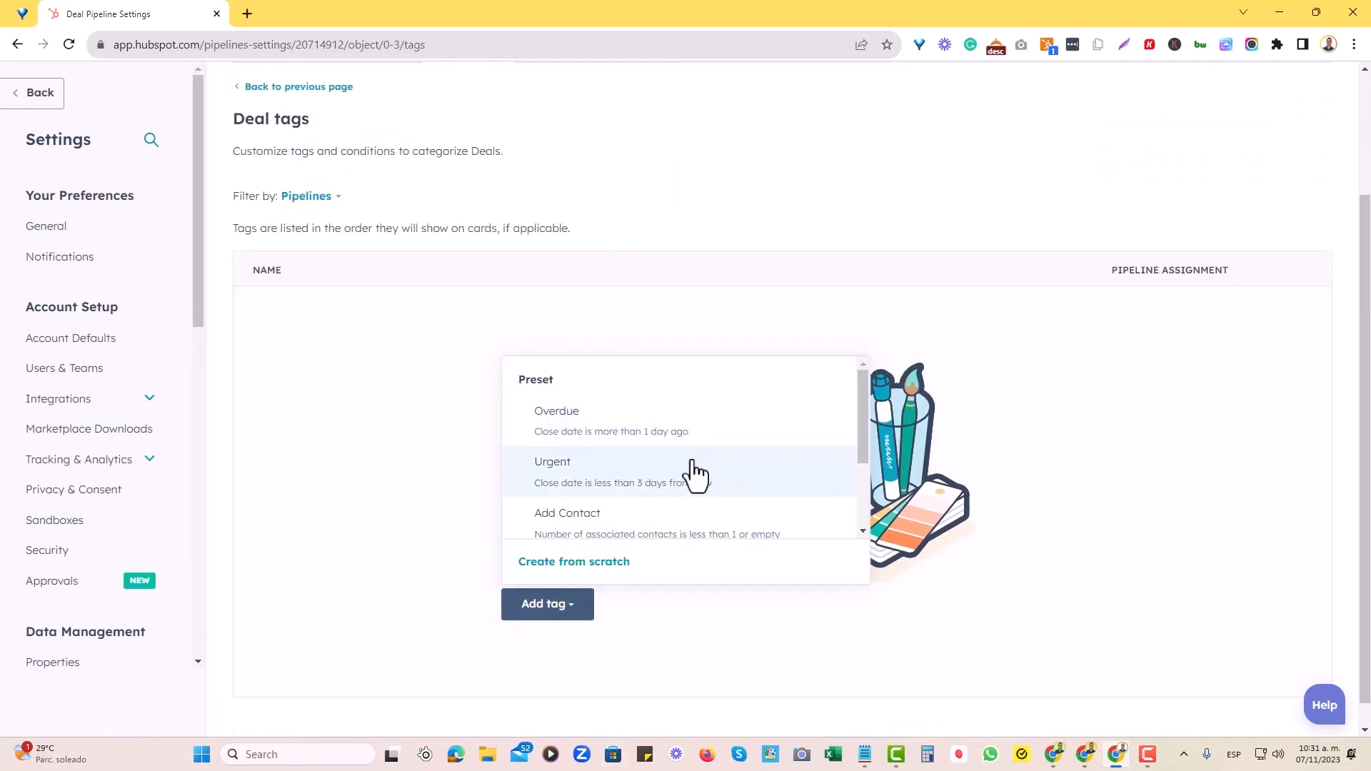
pyautogui.scroll(-4, 685, 464)
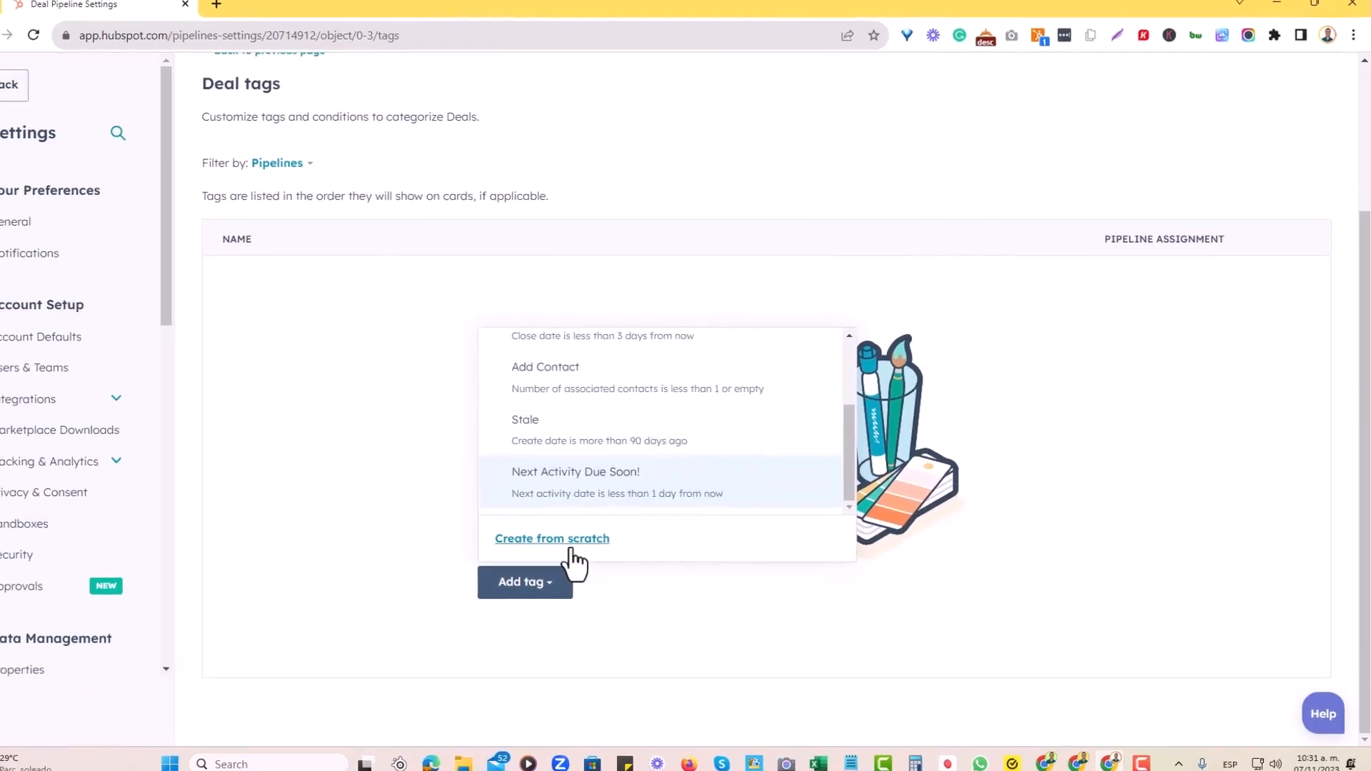
pyautogui.click(591, 536)
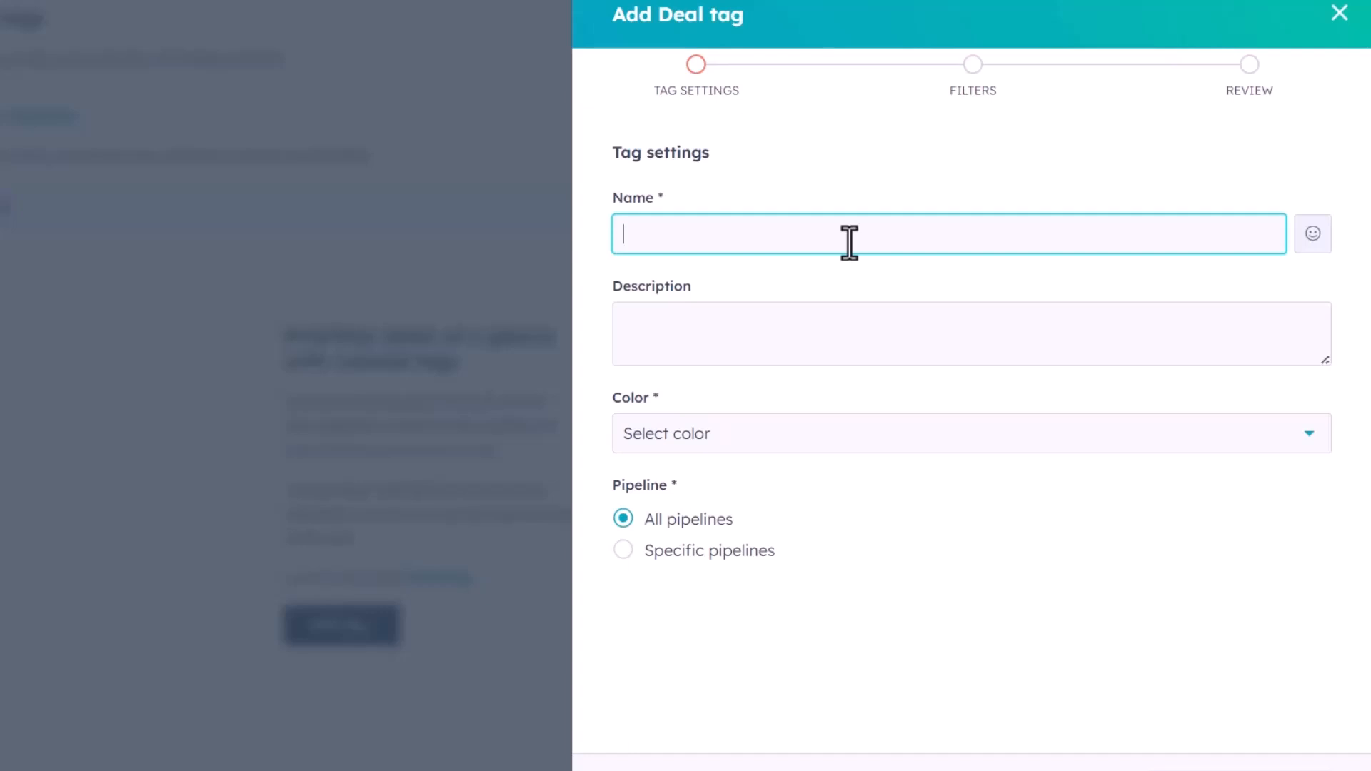
# Name the tag "Amount is greater than or equal to $2K - Not Closed Won"
pyautogui.write('Amount is greater than or q')
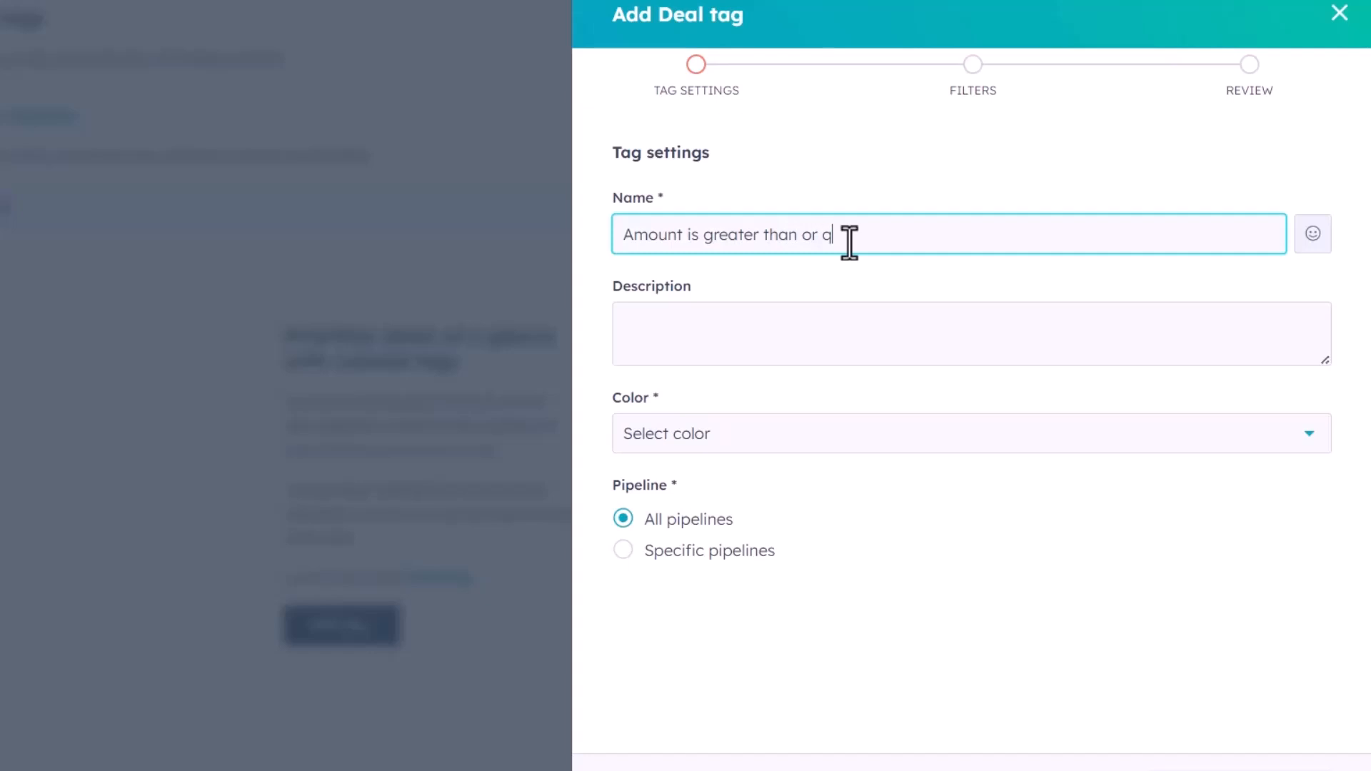
pyautogui.press('BackSpace')
pyautogui.write('equal to $2K - Not Closed Wo')
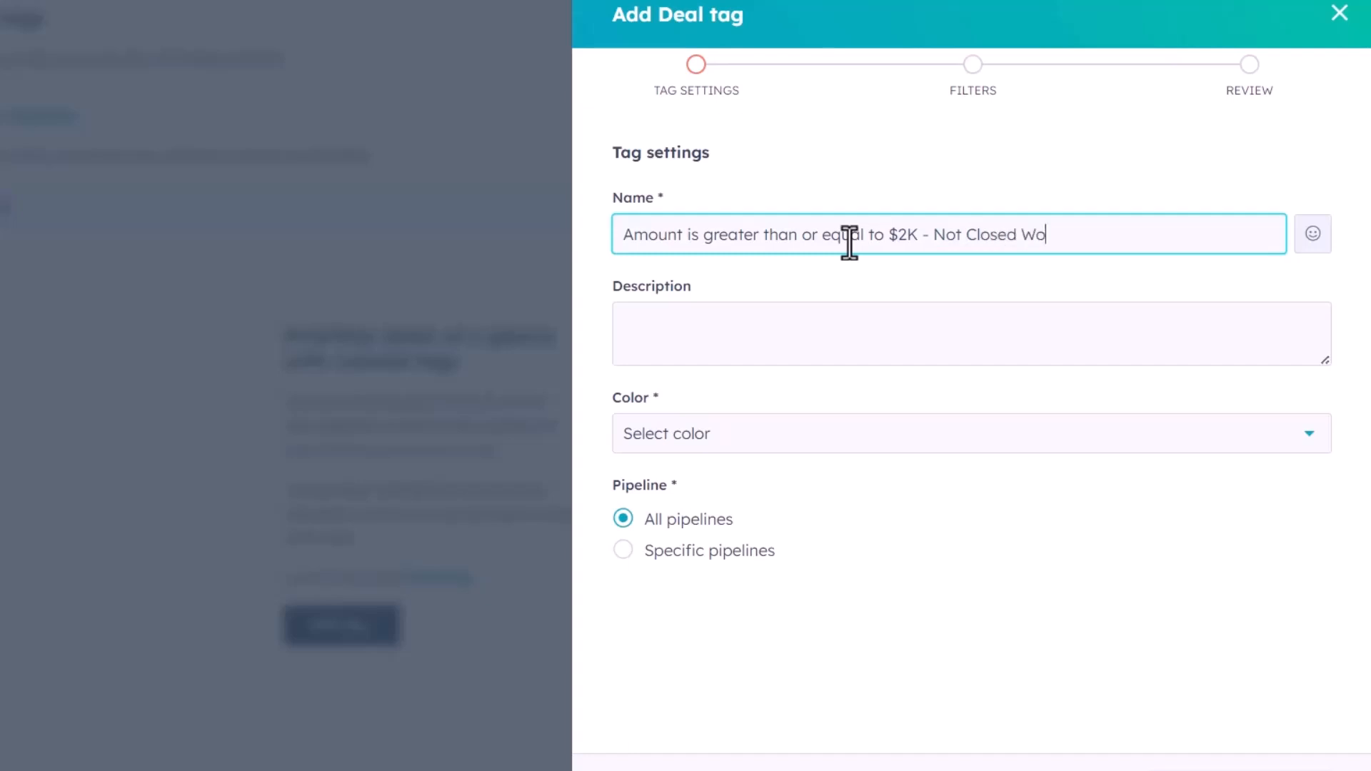
pyautogui.write('n')
# Copy the tag name into the tag's Description field
pyautogui.hotkey('ctrl', 'a')
pyautogui.hotkey('ctrl', 'c')
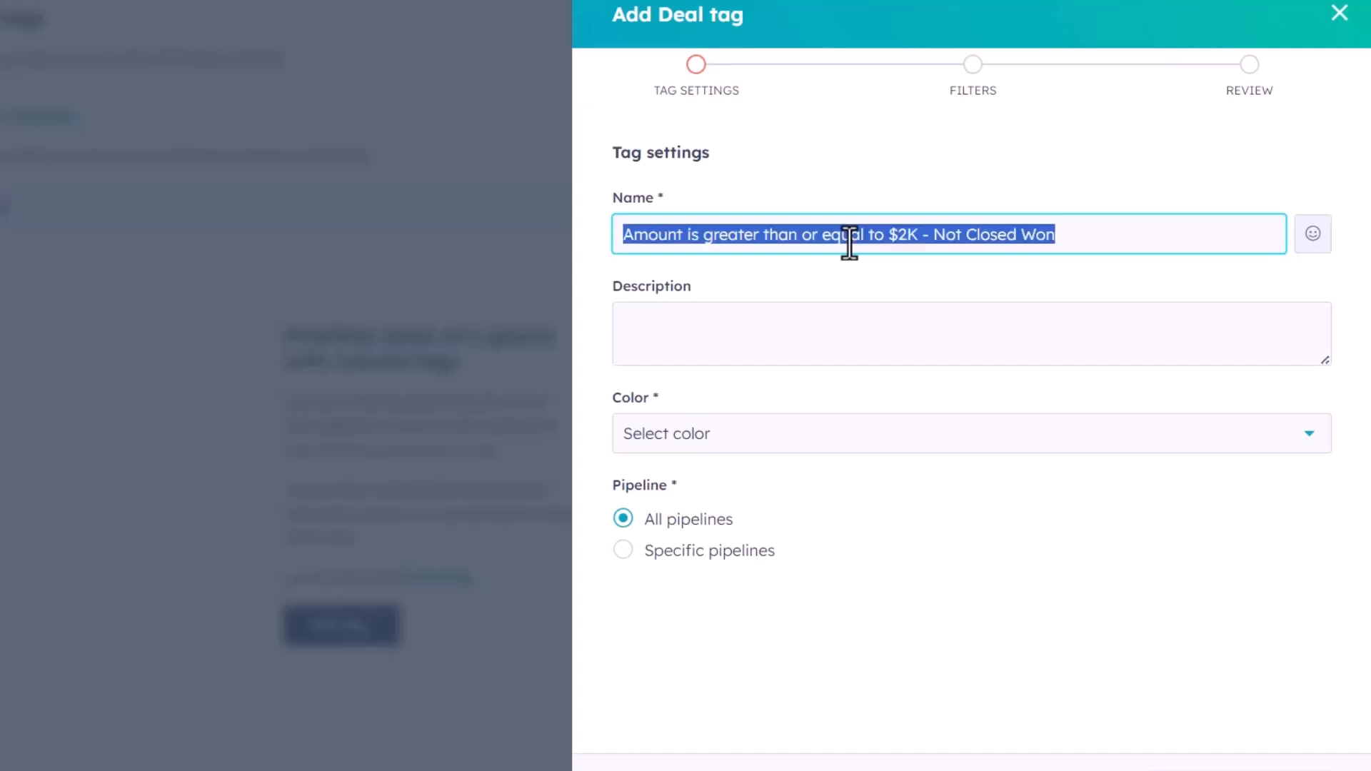
pyautogui.click(749, 336)
pyautogui.hotkey('ctrl', 'v')
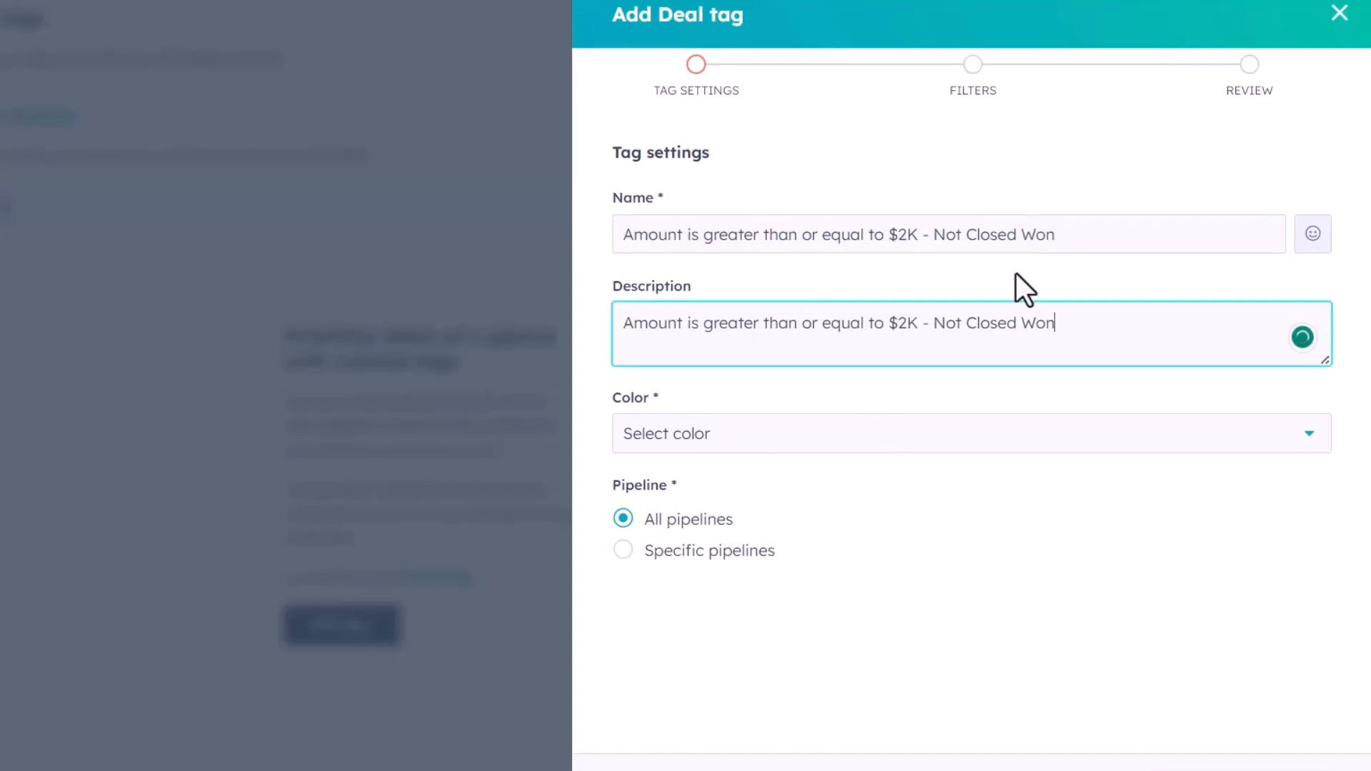
# Rename the tag to "Amount $2K+ & Not Won"
pyautogui.moveTo(1121, 235); pyautogui.dragTo(586, 235)
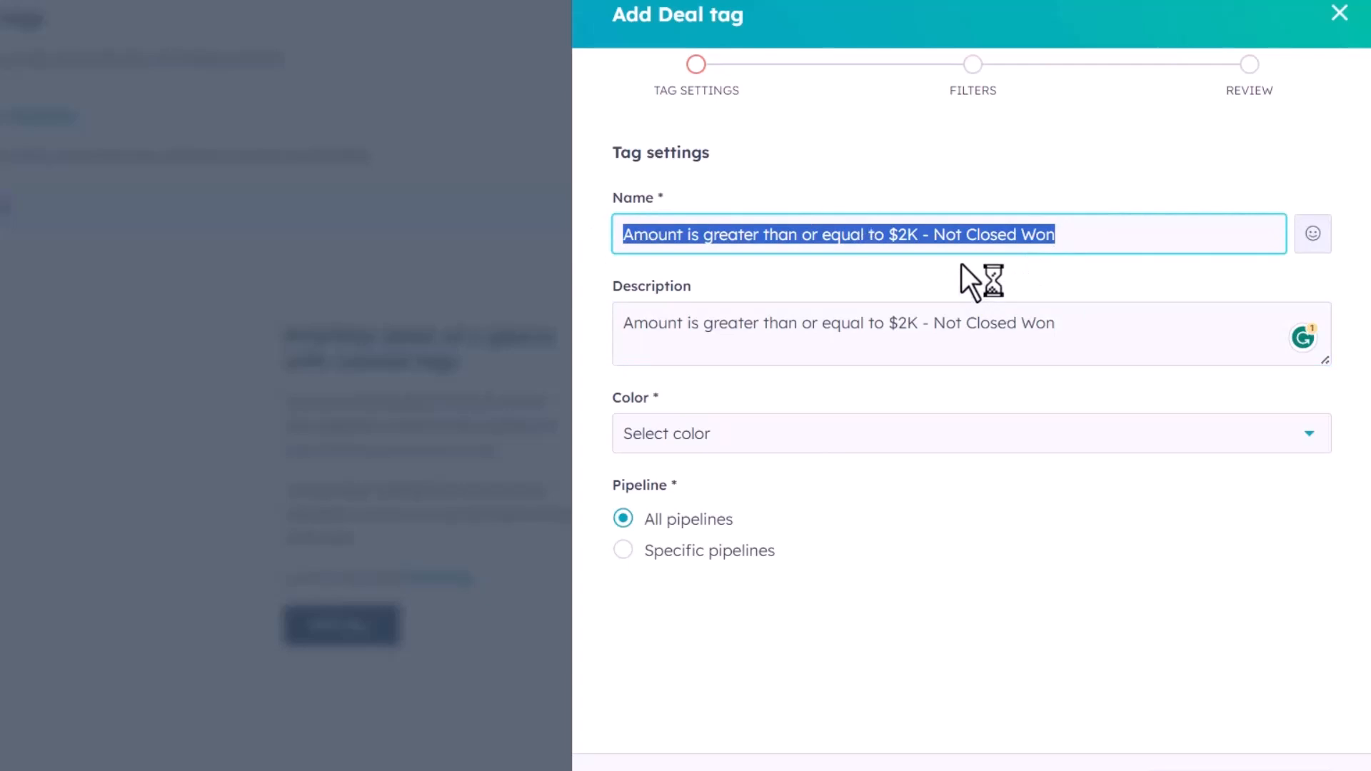
pyautogui.write('Amount $2K')
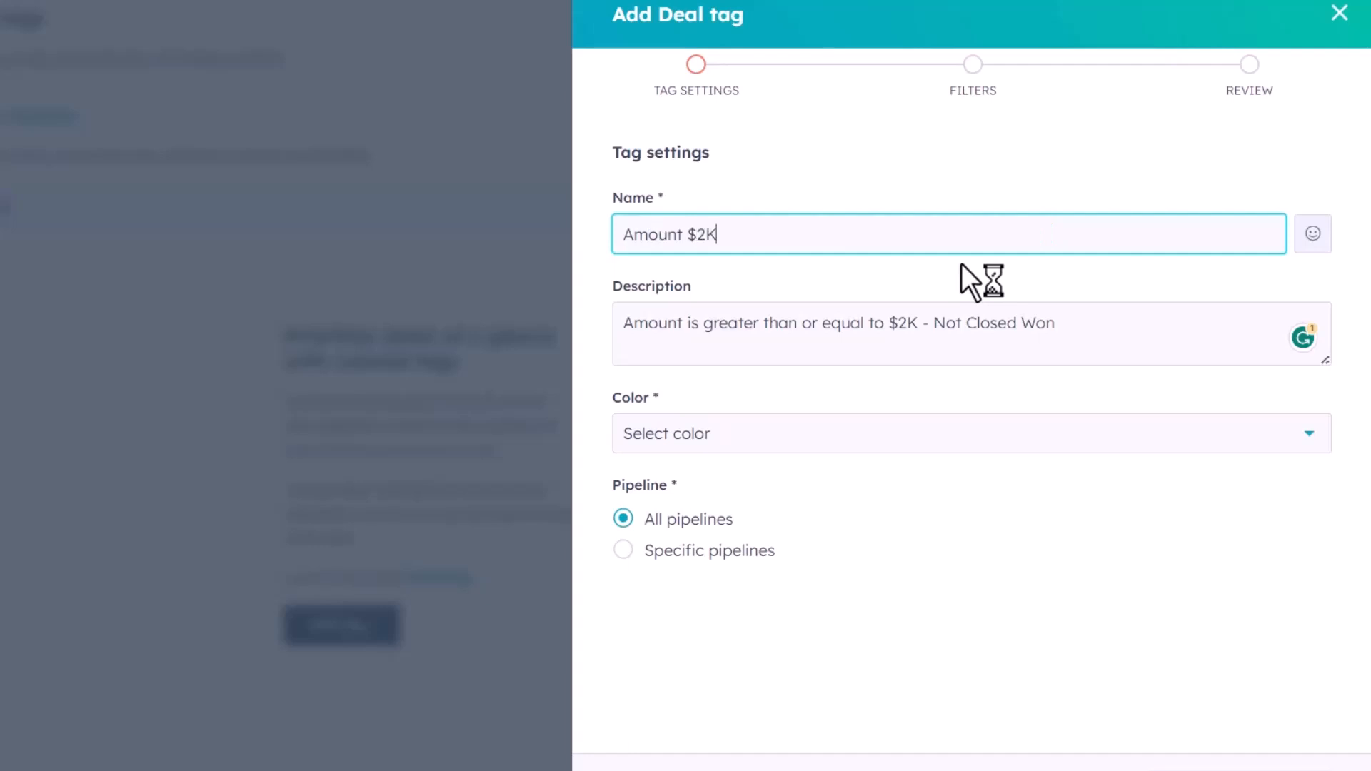
pyautogui.write('+ - Not Won')
pyautogui.click(737, 236)
pyautogui.press('BackSpace')
pyautogui.press('BackSpace')
pyautogui.write('&')
# Set the tag's color to Purple
pyautogui.click(816, 345)
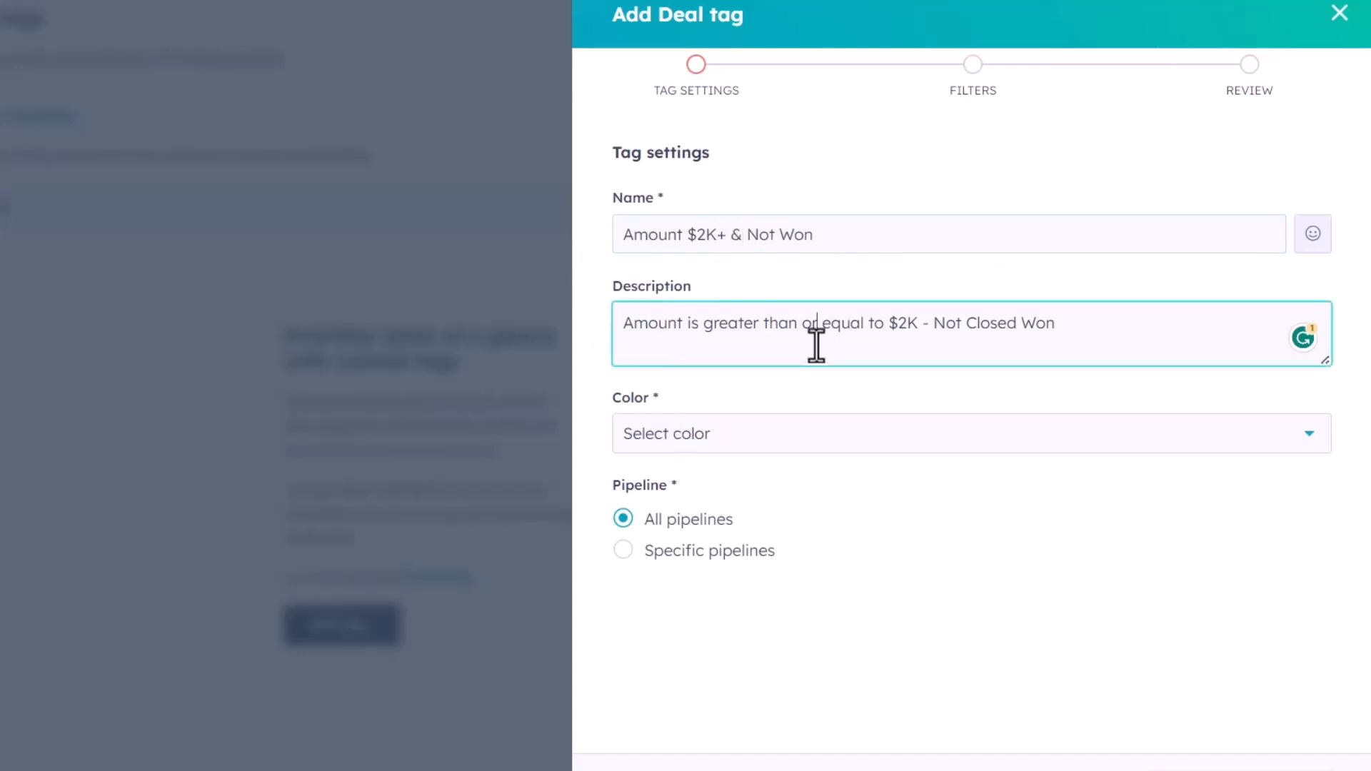
pyautogui.click(799, 443)
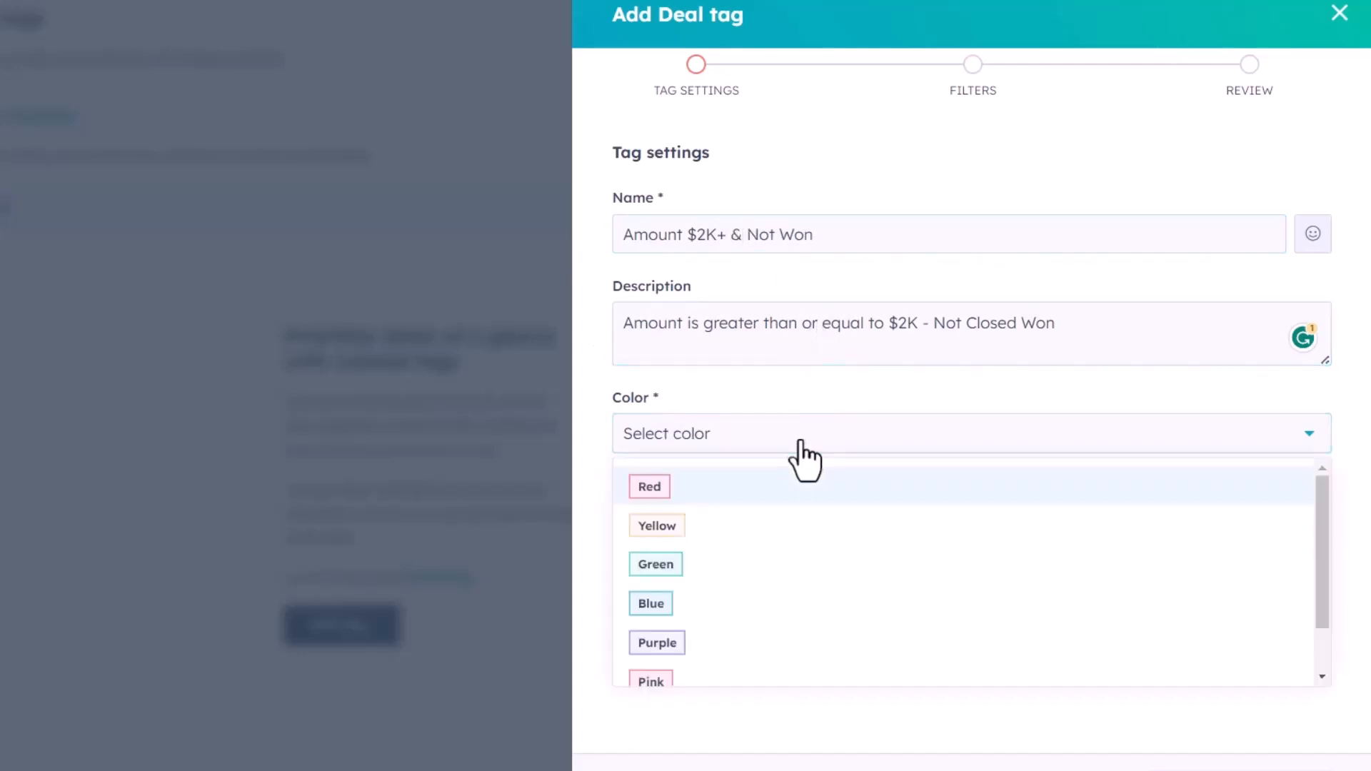
pyautogui.click(716, 660)
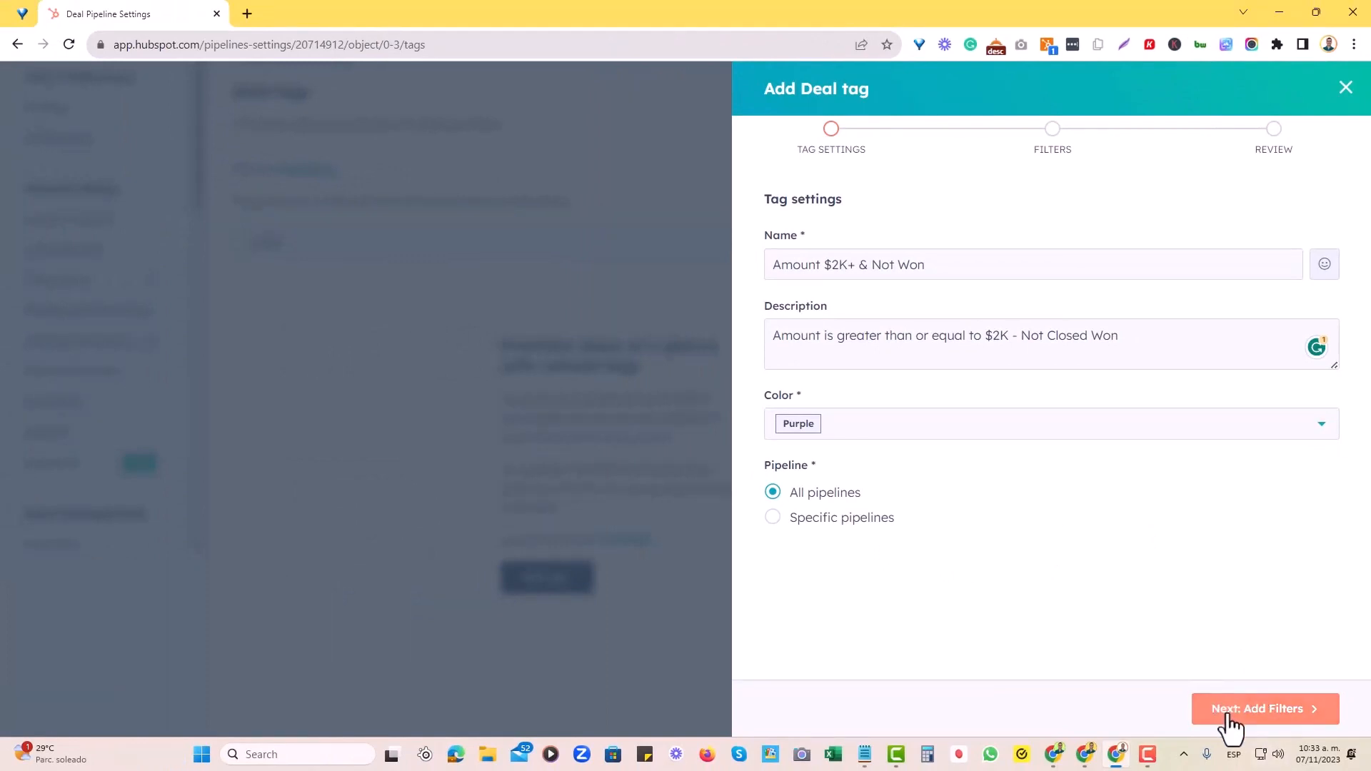
# Continue to the filters stage and start adding a filter
pyautogui.click(1233, 716)
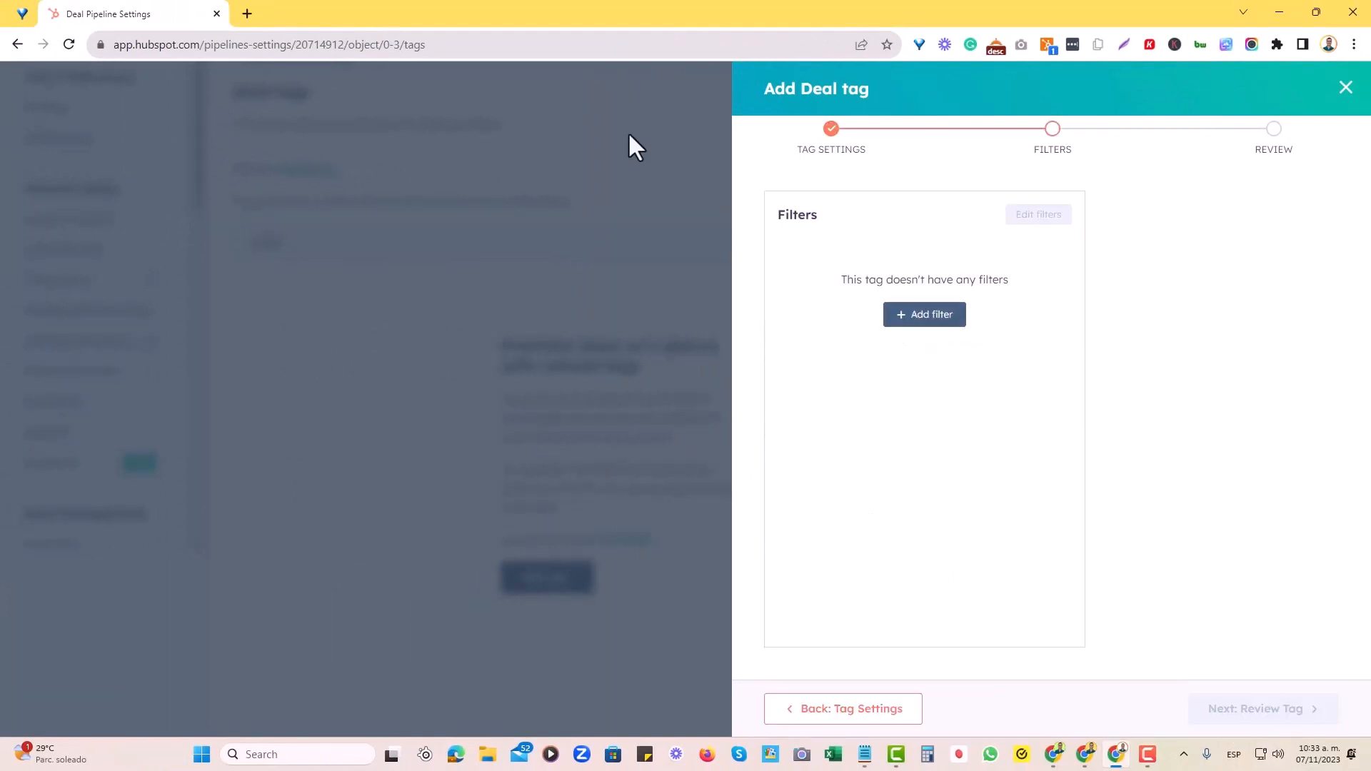
pyautogui.click(935, 327)
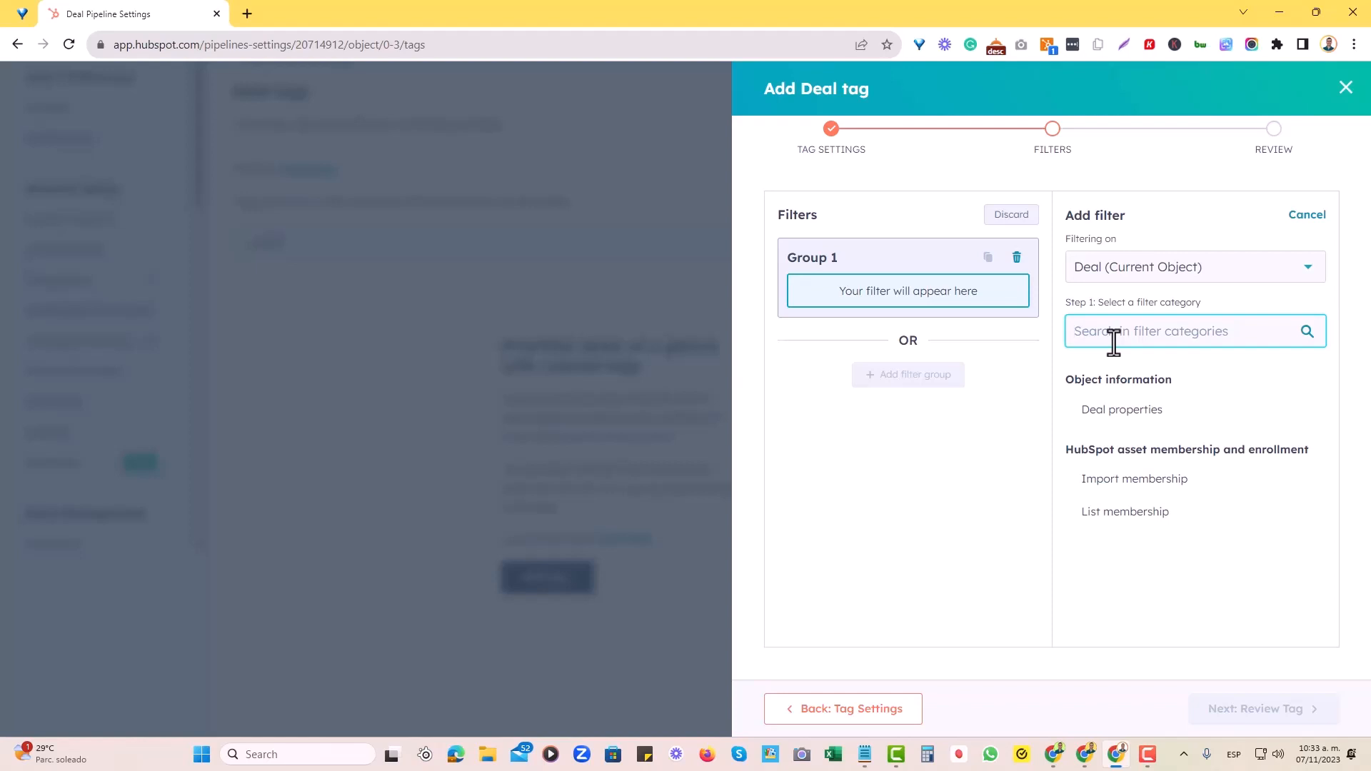
# Choose the Deal object's Amount property for the filter
pyautogui.click(1151, 276)
pyautogui.scroll(-1, 1153, 446)
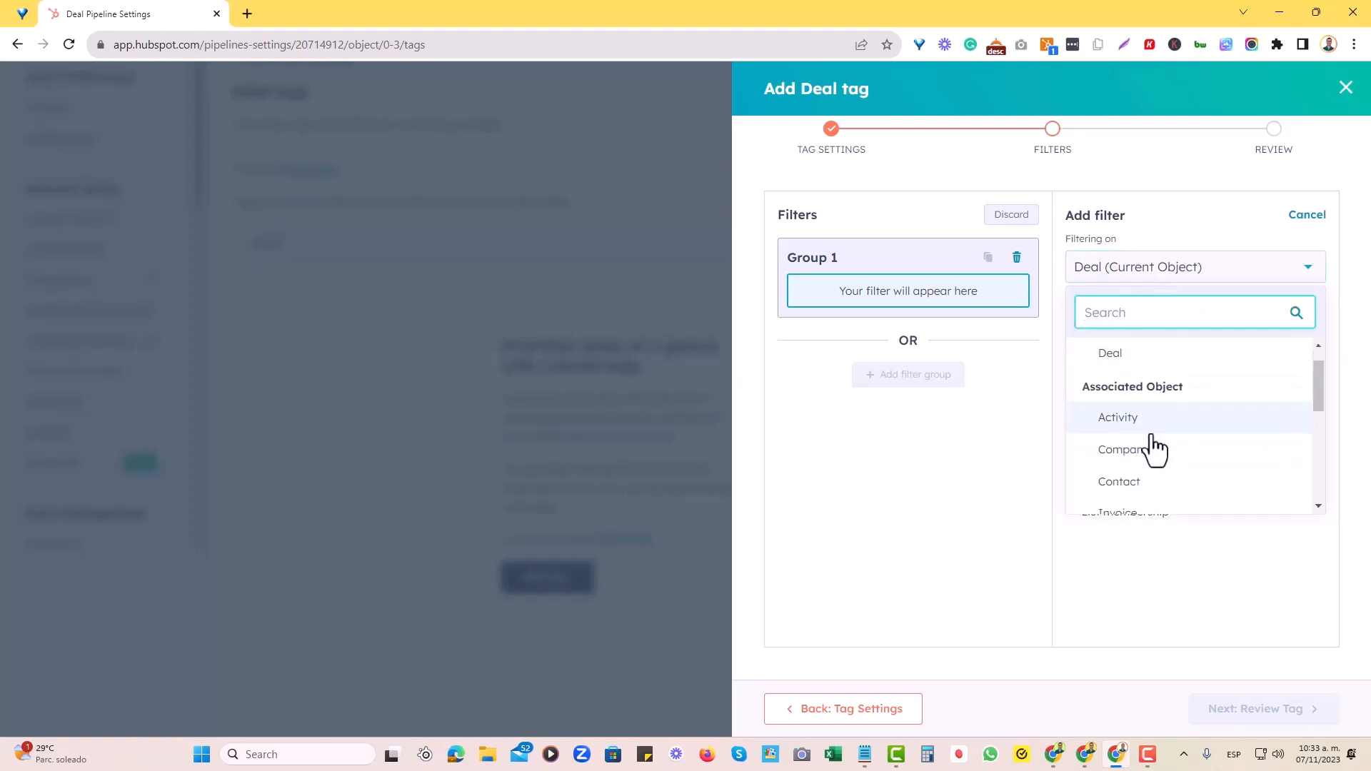
pyautogui.scroll(-3, 1146, 478)
pyautogui.scroll(3, 1142, 493)
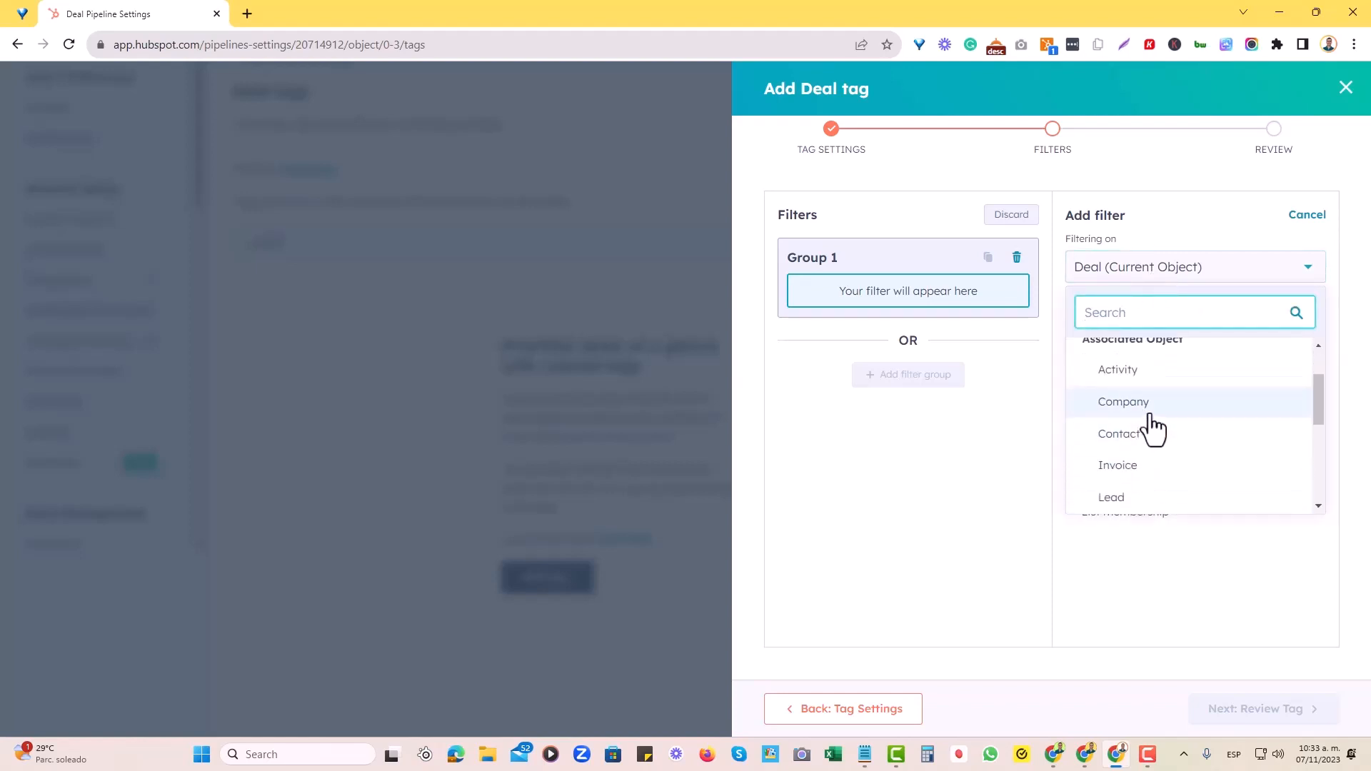
pyautogui.scroll(3, 1149, 421)
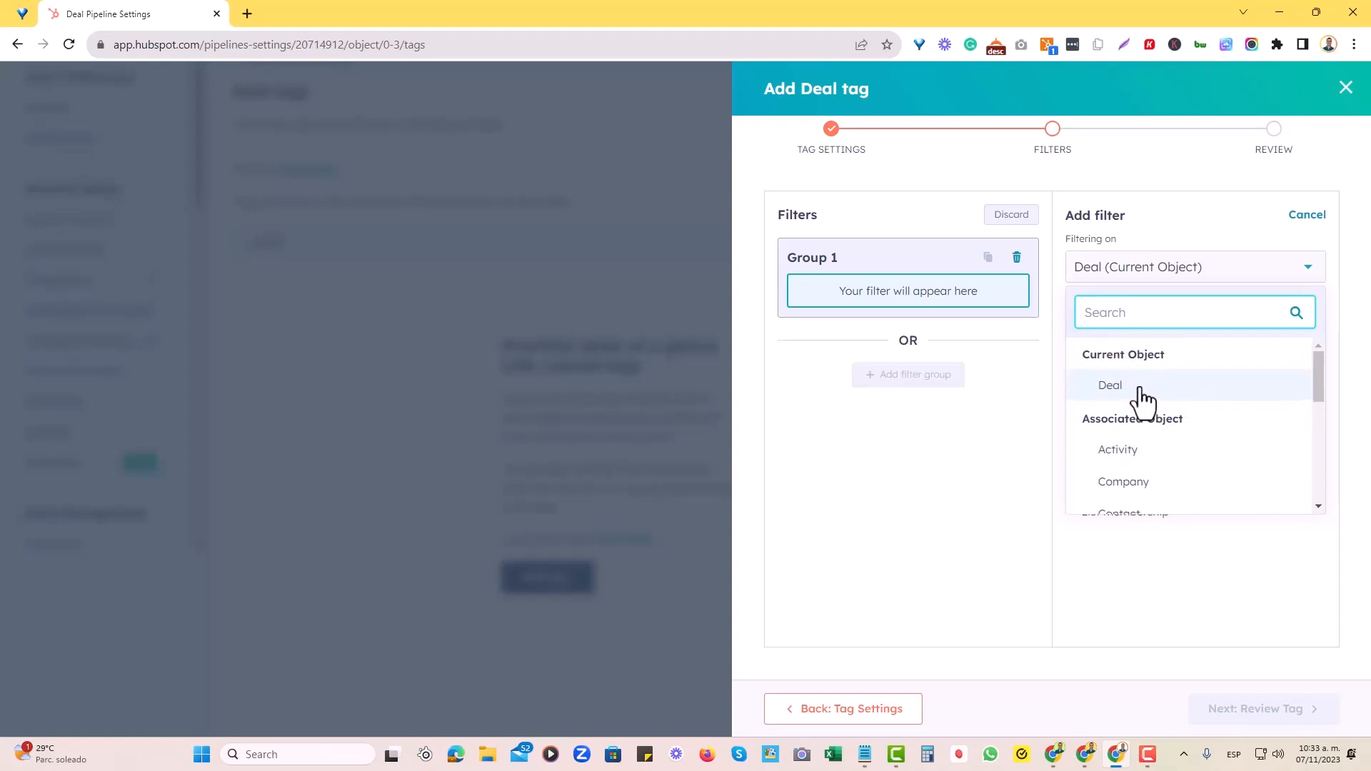
pyautogui.click(1140, 392)
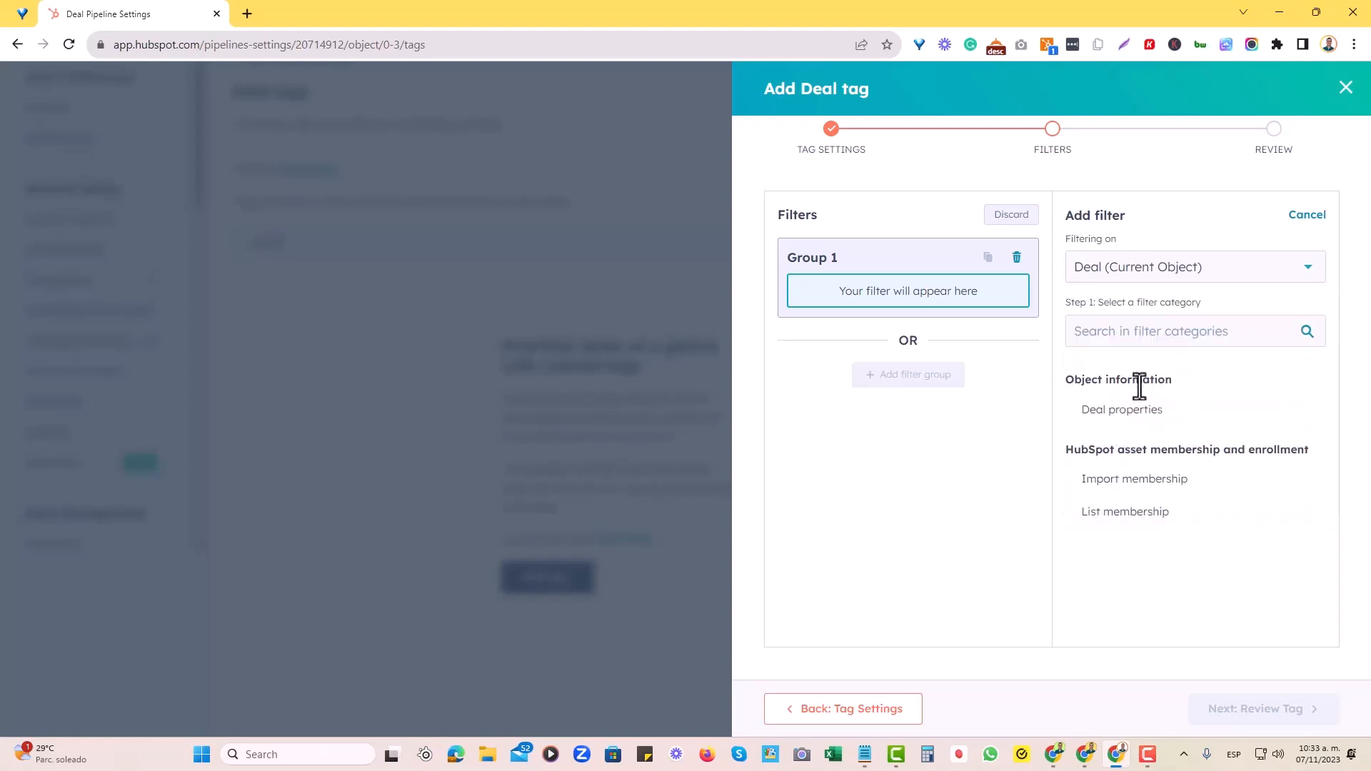
pyautogui.click(1219, 427)
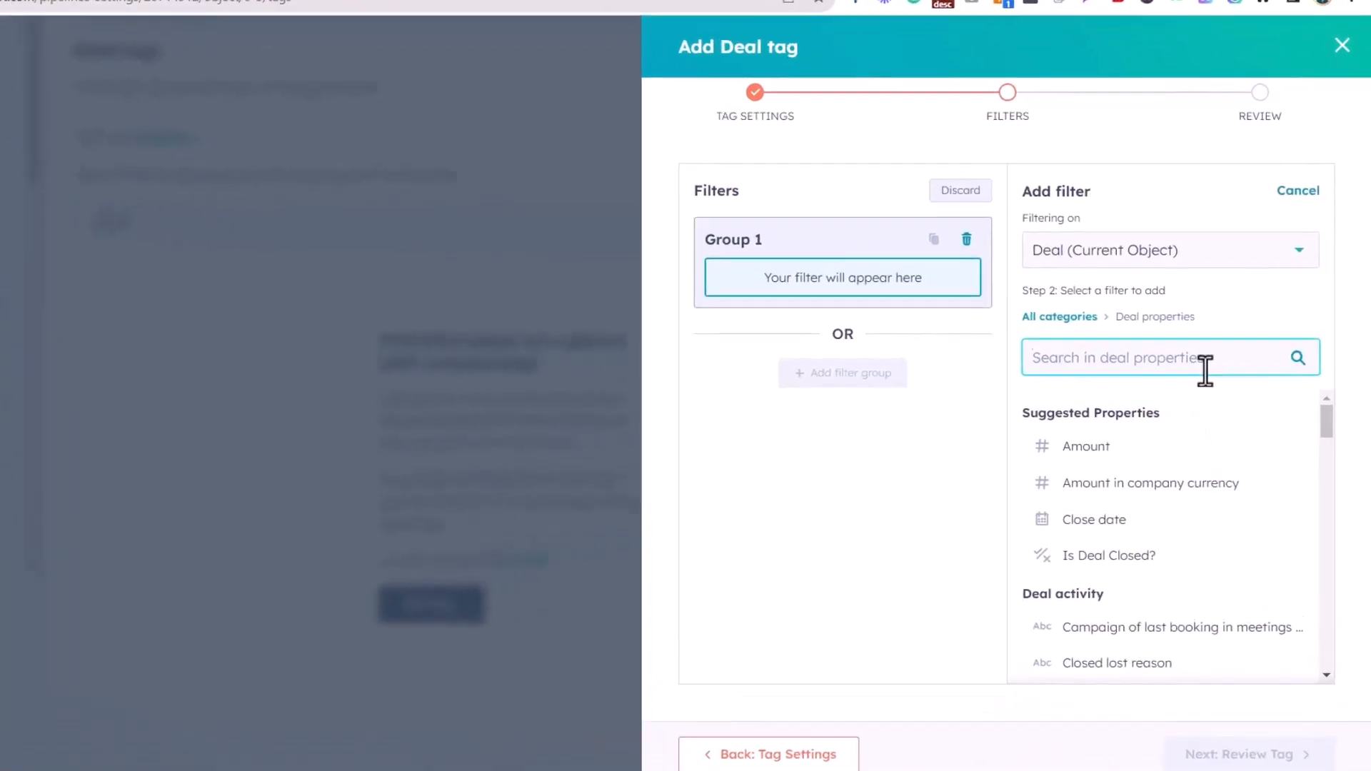
pyautogui.click(1084, 447)
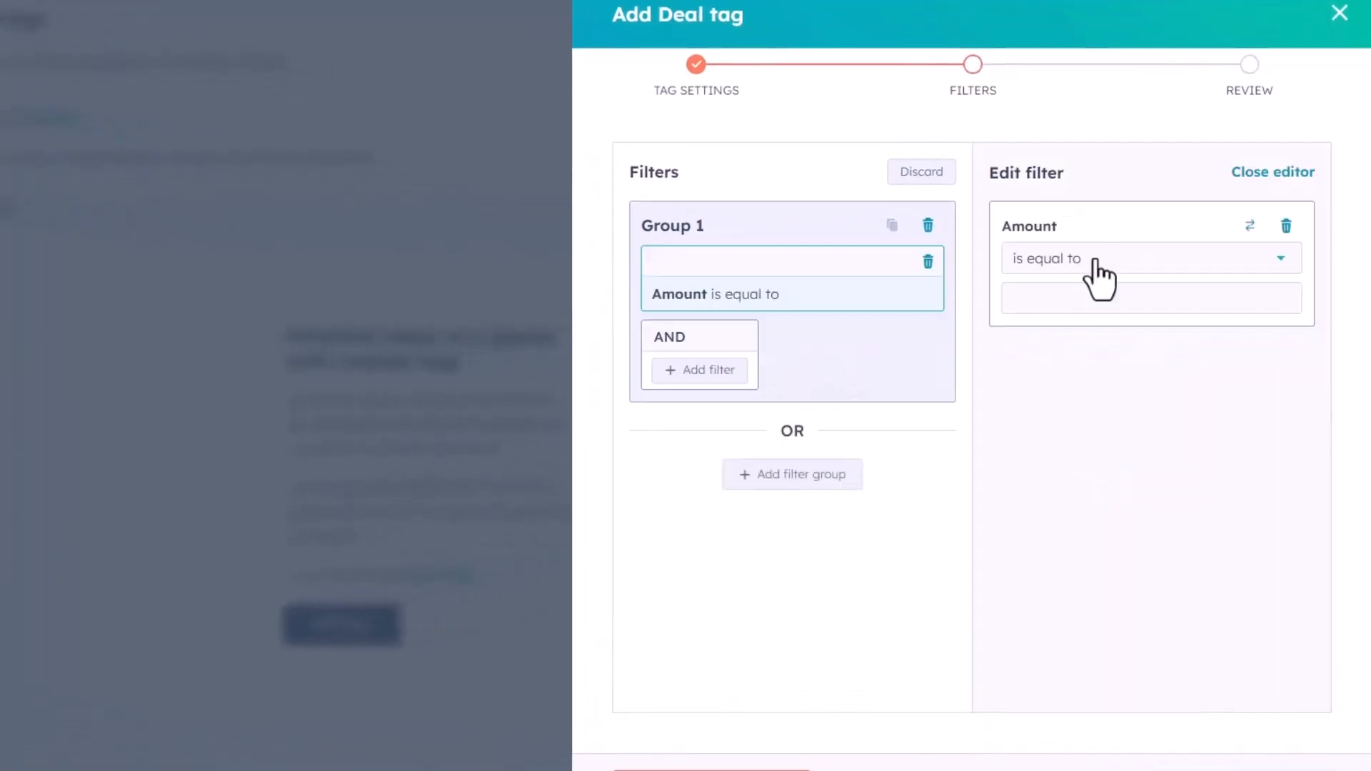
# Set the Amount filter to is greater than or equal to 2000
pyautogui.click(1097, 266)
pyautogui.scroll(-1, 1132, 464)
pyautogui.click(1131, 457)
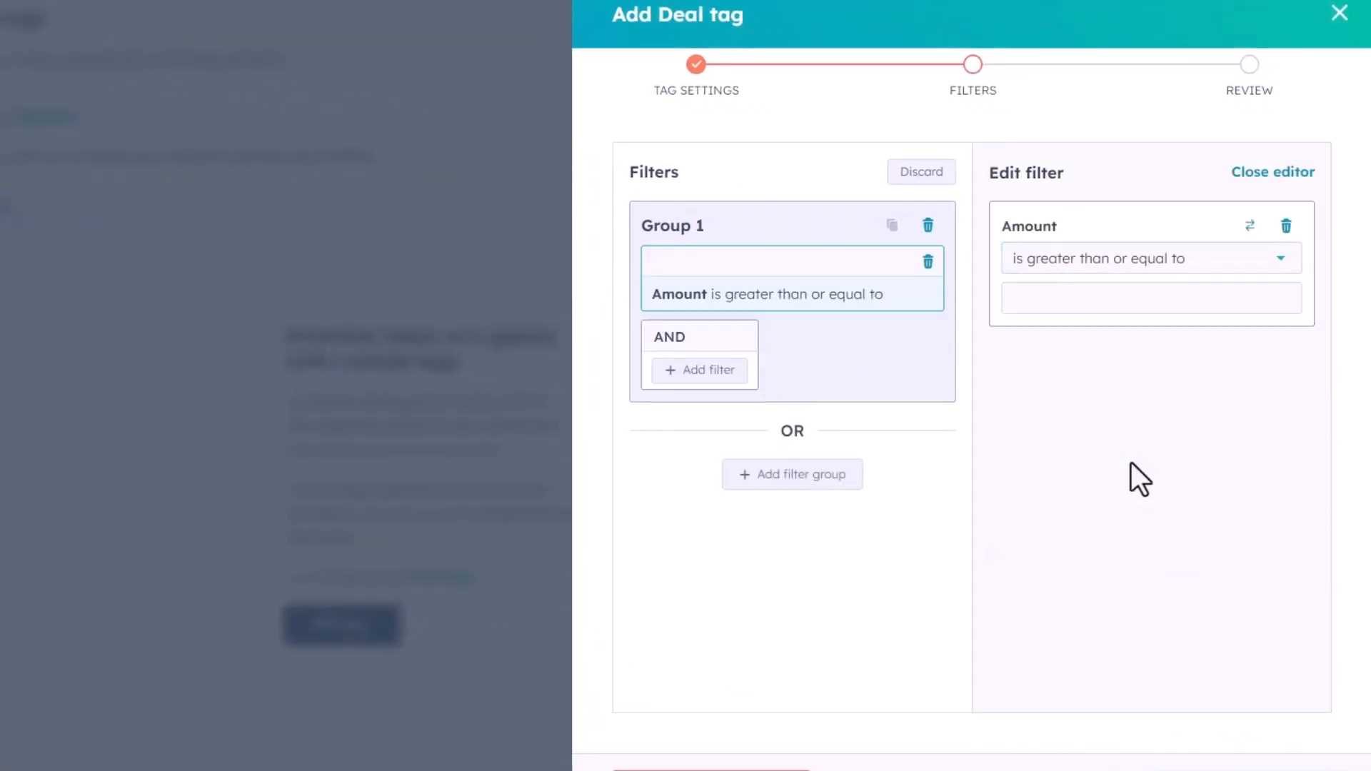
pyautogui.click(1068, 297)
pyautogui.write('2000')
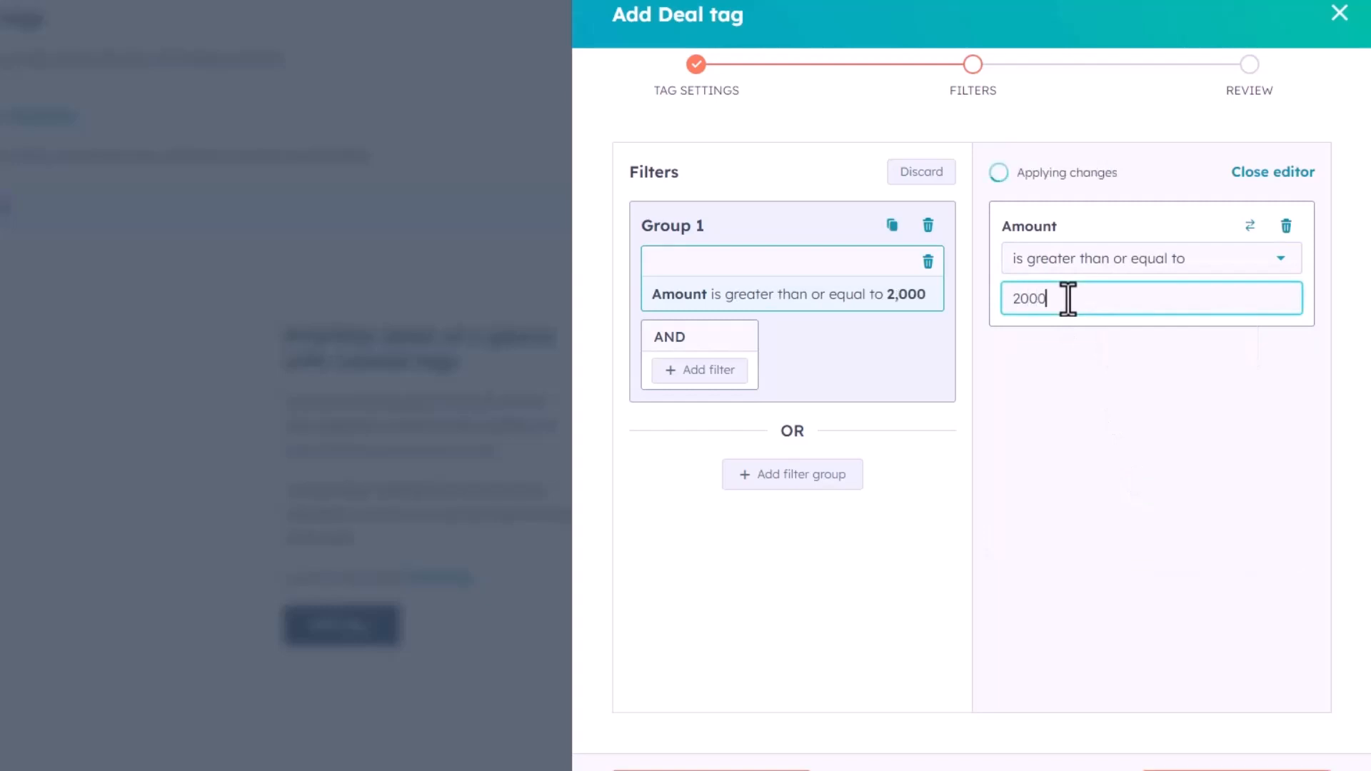
pyautogui.click(1111, 526)
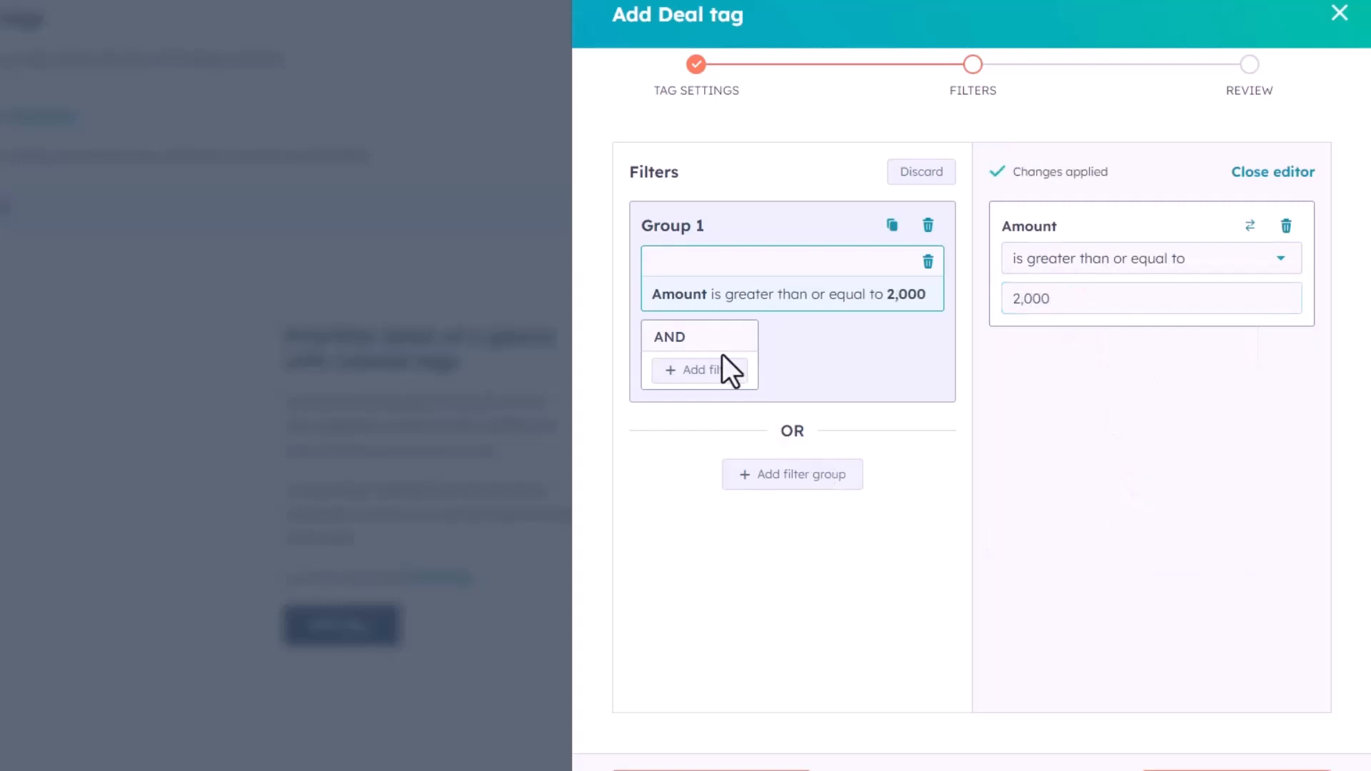
# Add a second AND filter on the deal property Is Closed Won, set to is equal to False
pyautogui.click(687, 369)
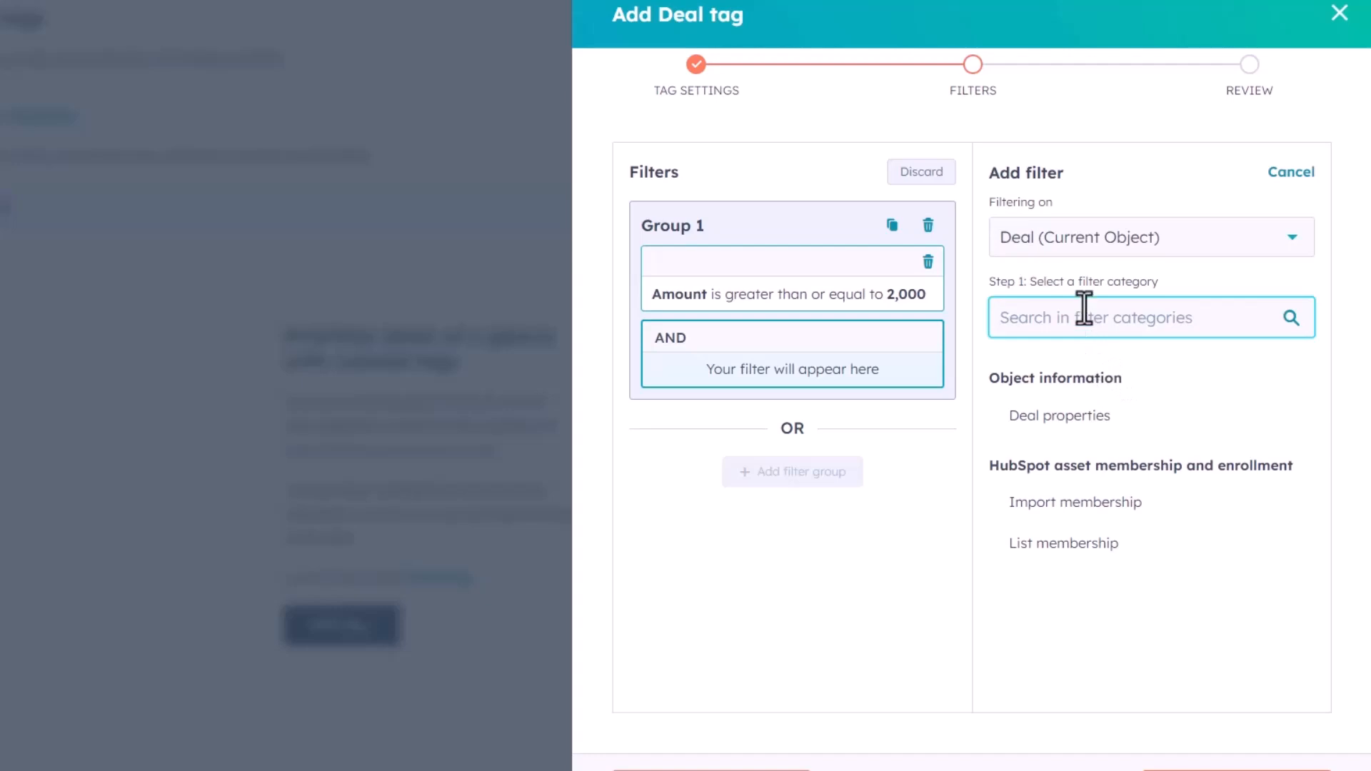
pyautogui.click(1168, 419)
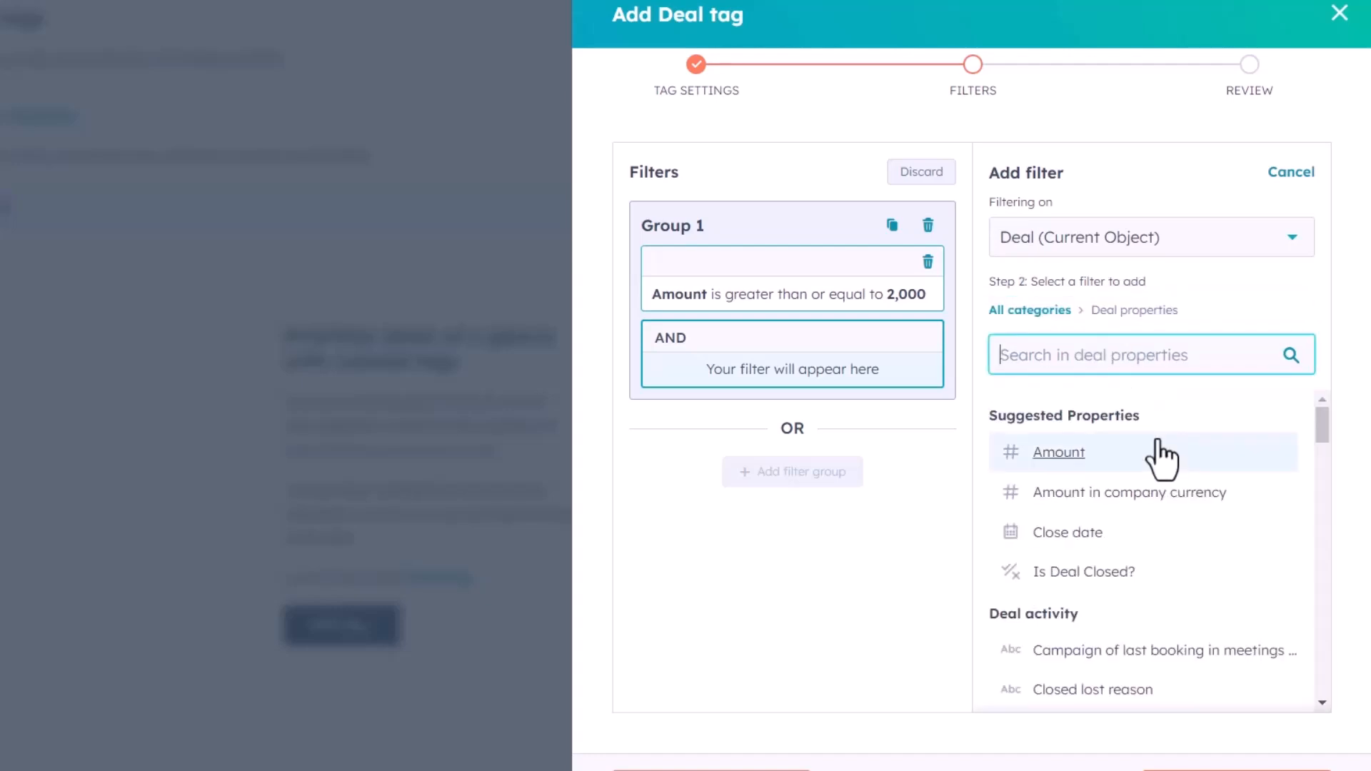
pyautogui.scroll(-5, 1078, 493)
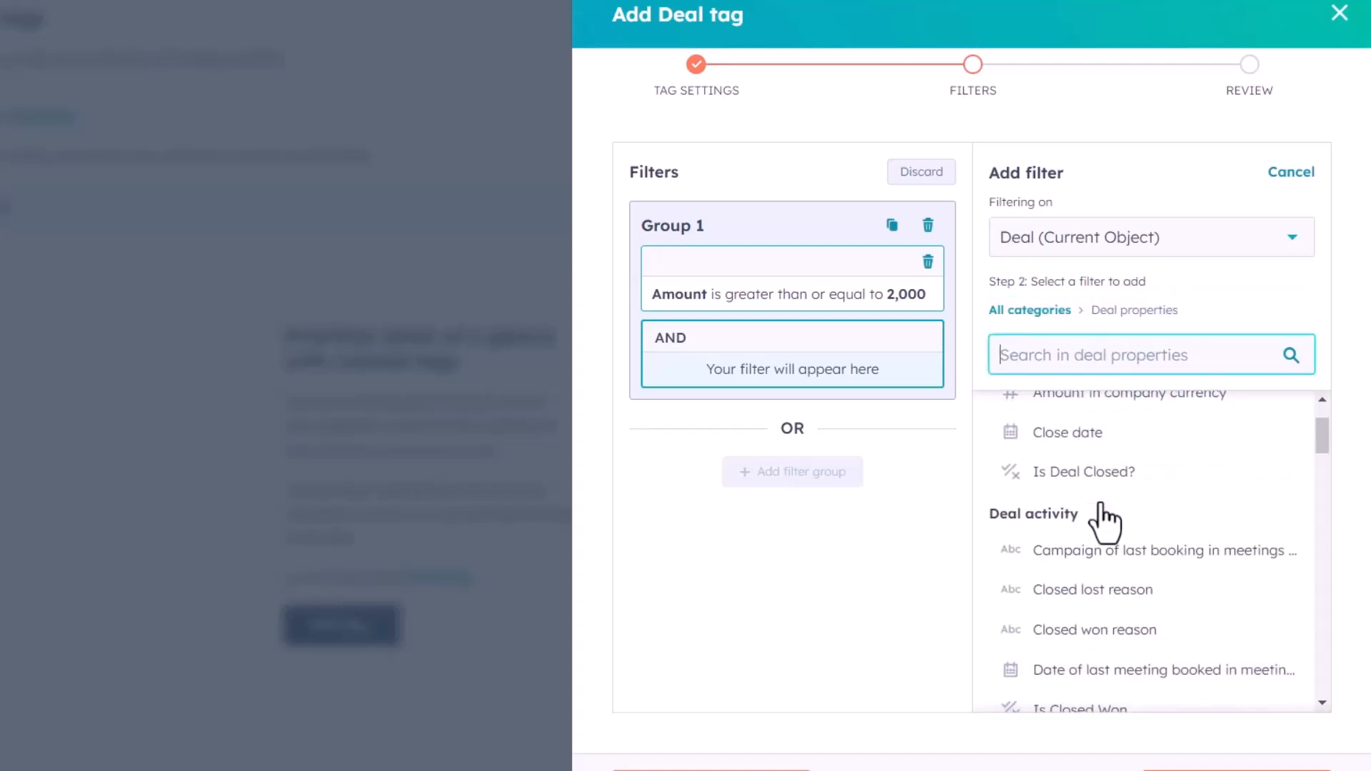
pyautogui.click(1103, 510)
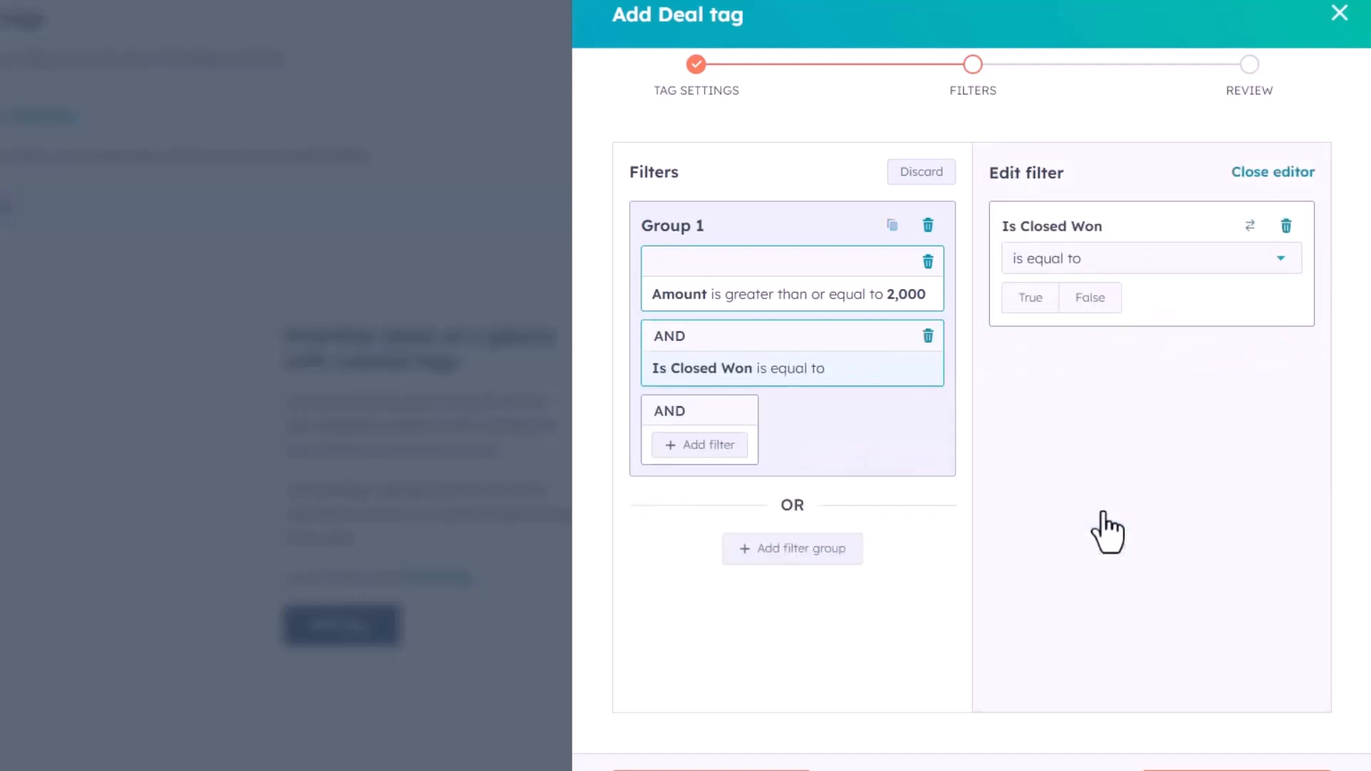
pyautogui.click(1086, 298)
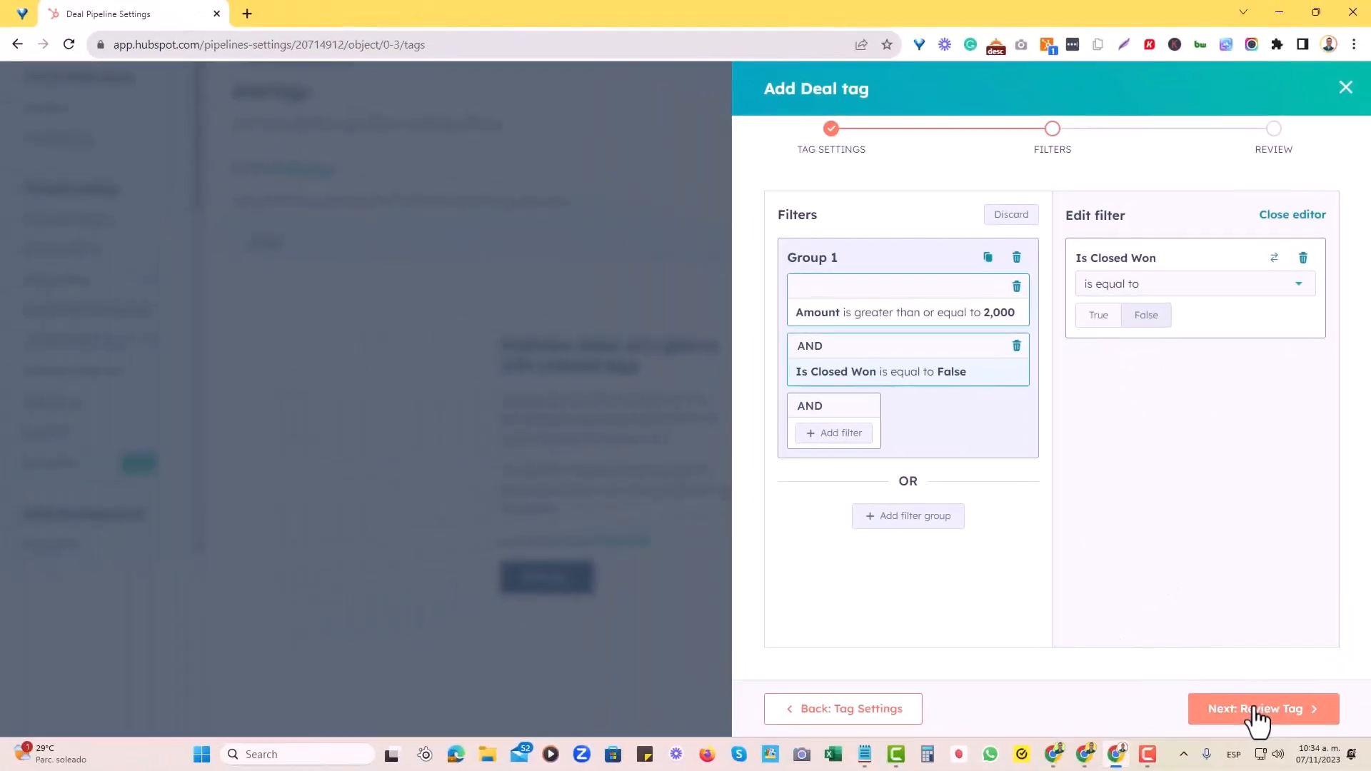
# Proceed to the review stage, check the tag settings and filters, and save the tag
pyautogui.click(1254, 711)
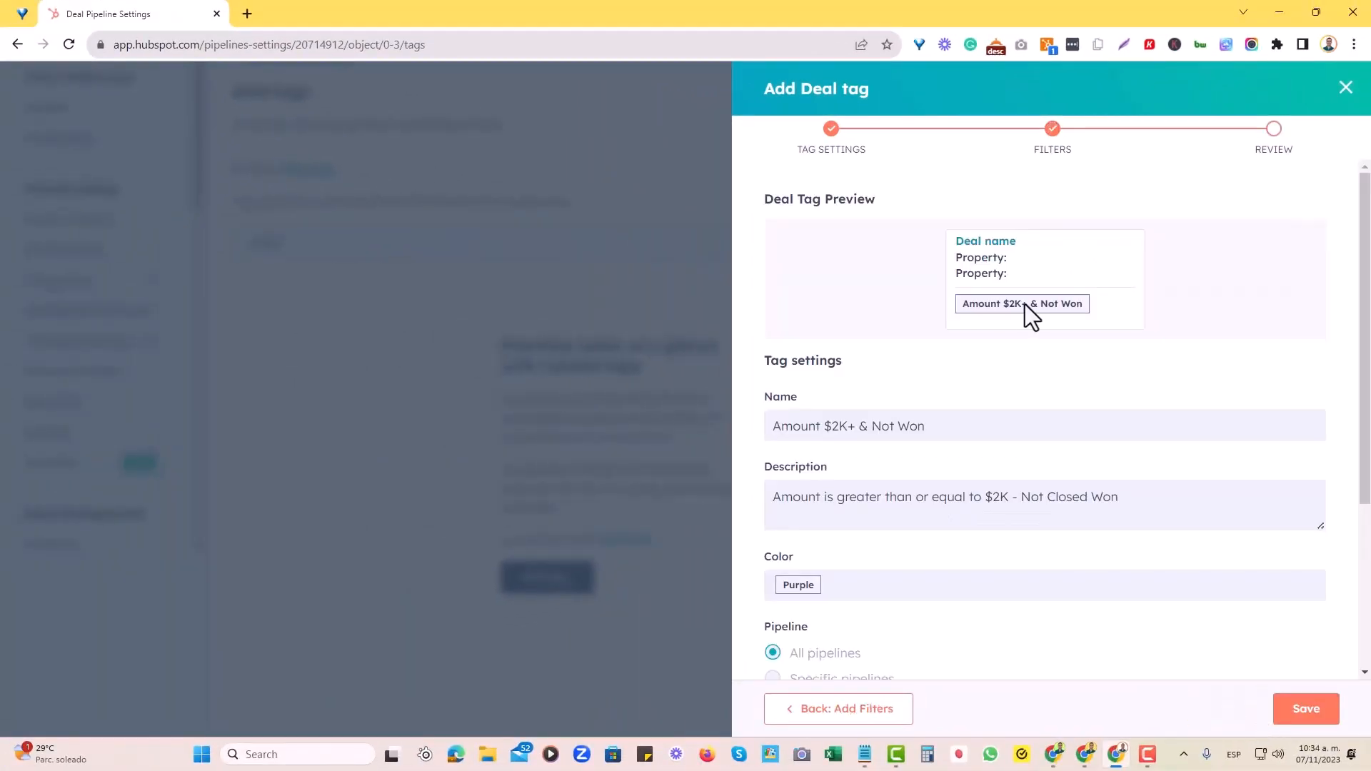
pyautogui.scroll(-4, 971, 421)
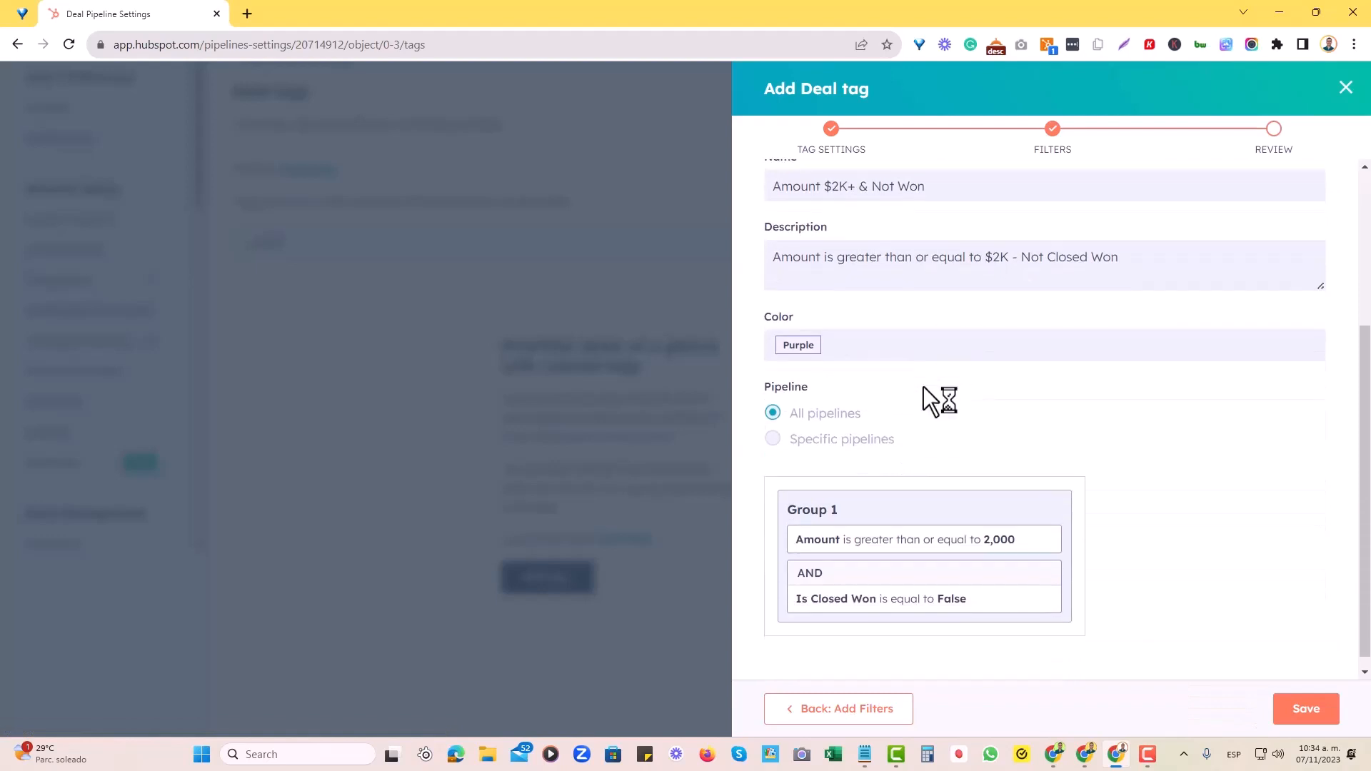
pyautogui.scroll(3, 906, 397)
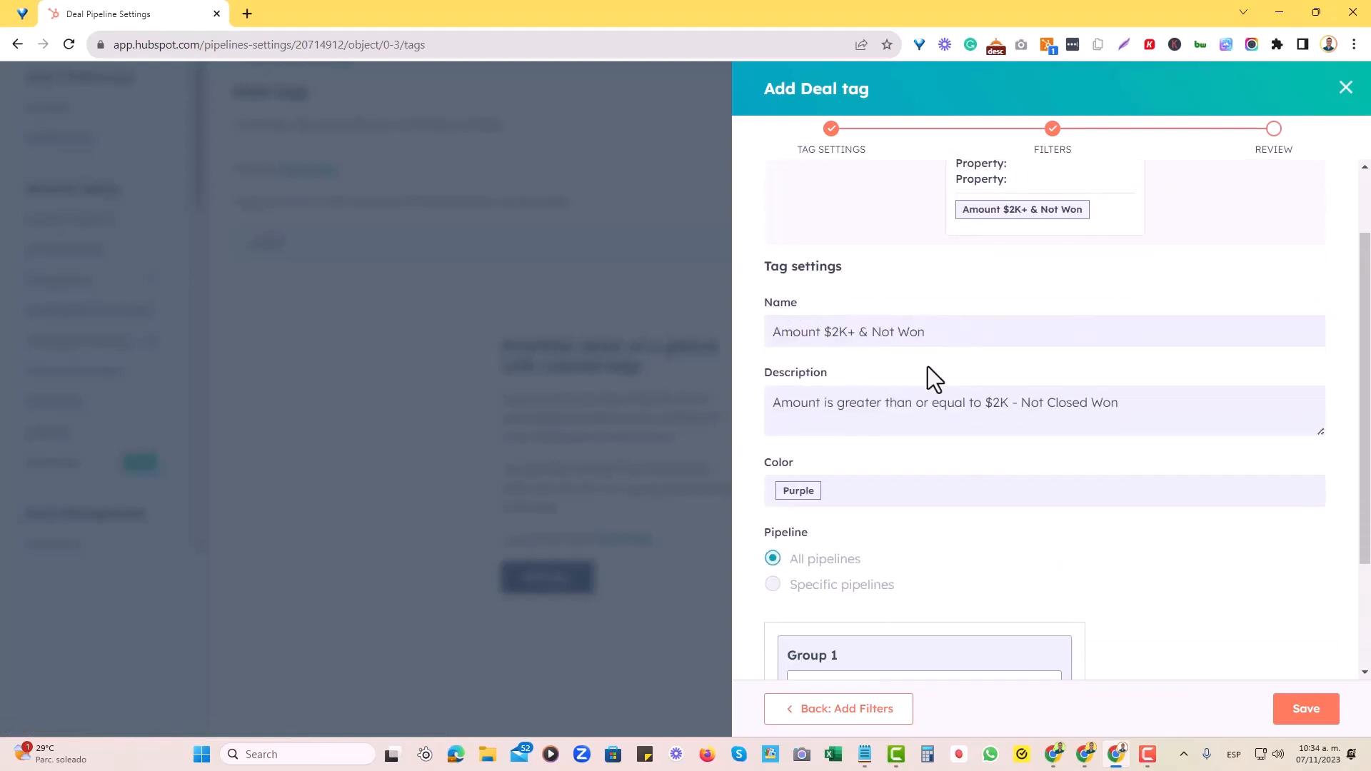
pyautogui.scroll(-2, 928, 366)
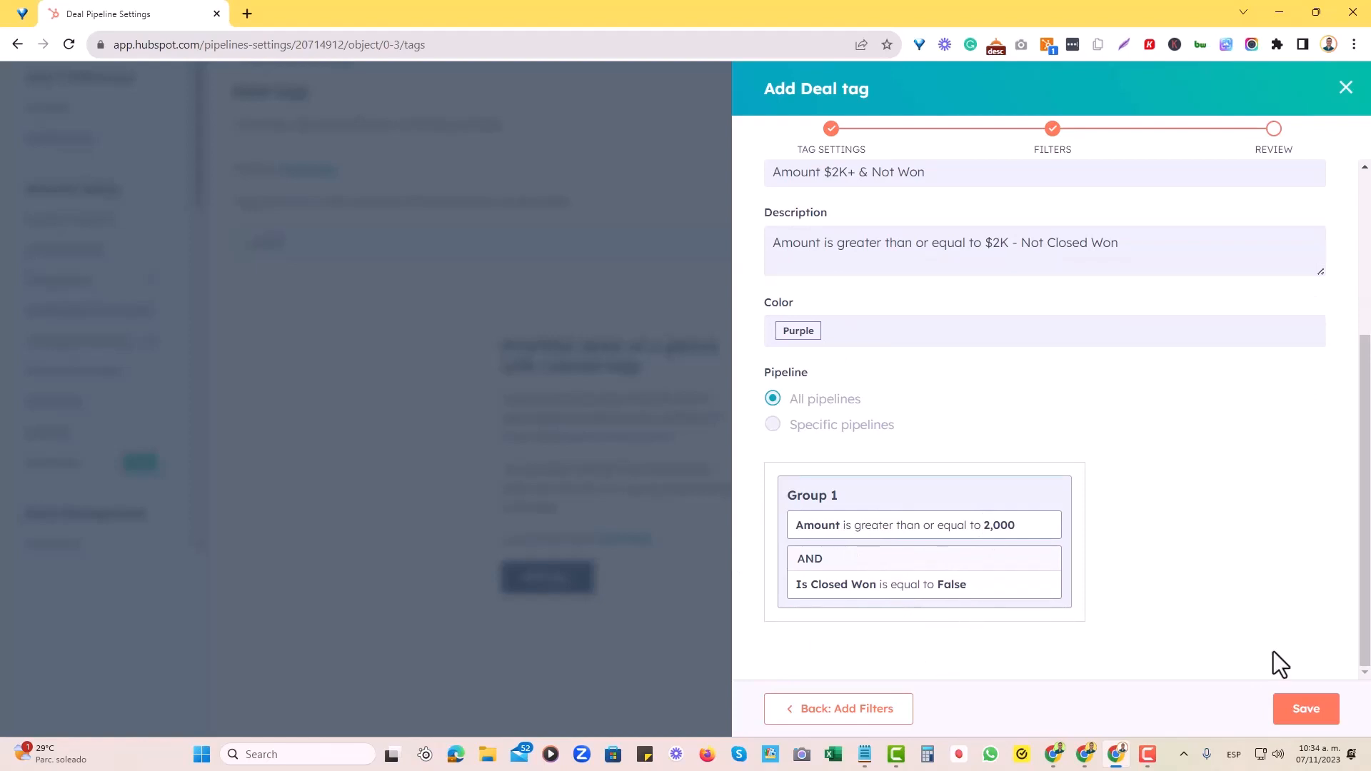
pyautogui.click(1296, 718)
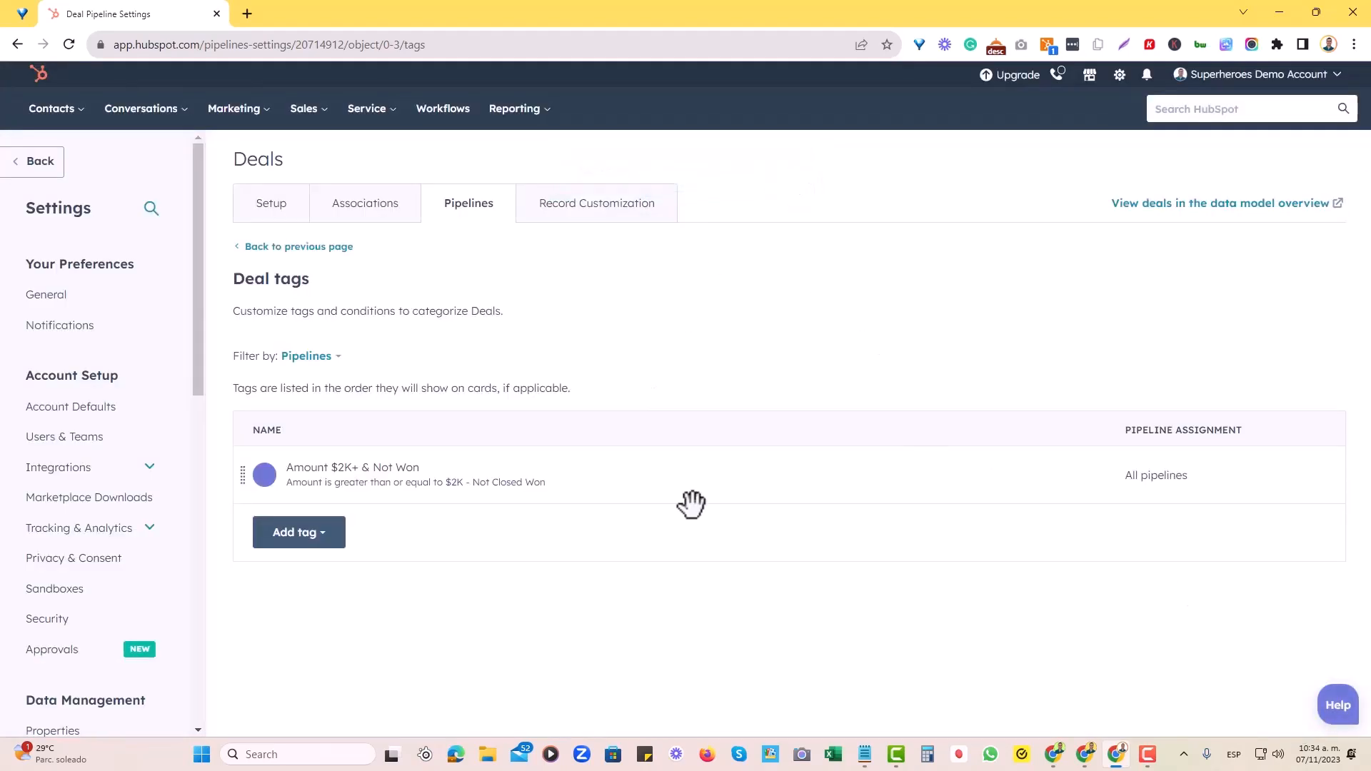
# Open the Deals board and browse the pipeline stages to examine which deal cards carry the new tag
pyautogui.click(320, 114)
pyautogui.click(345, 191)
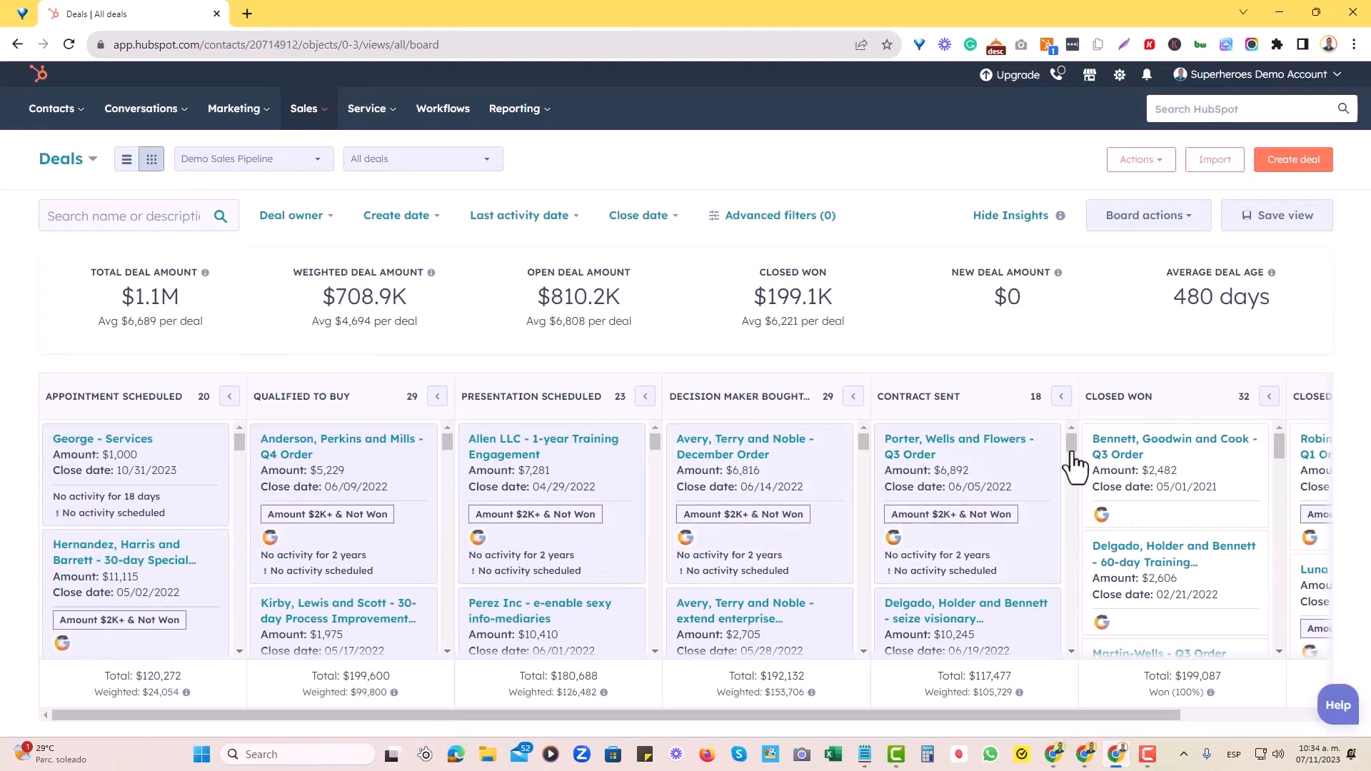
pyautogui.scroll(-5, 1113, 471)
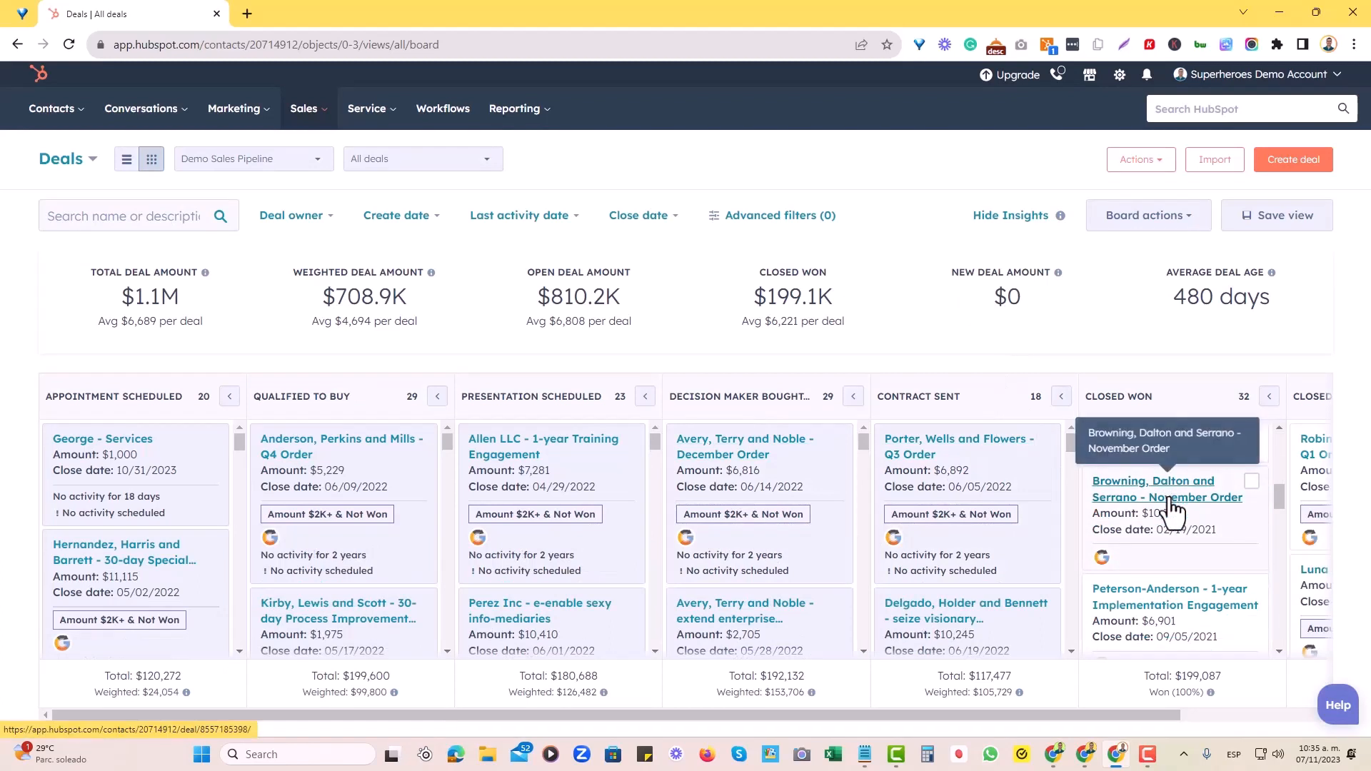
pyautogui.scroll(-6, 1178, 503)
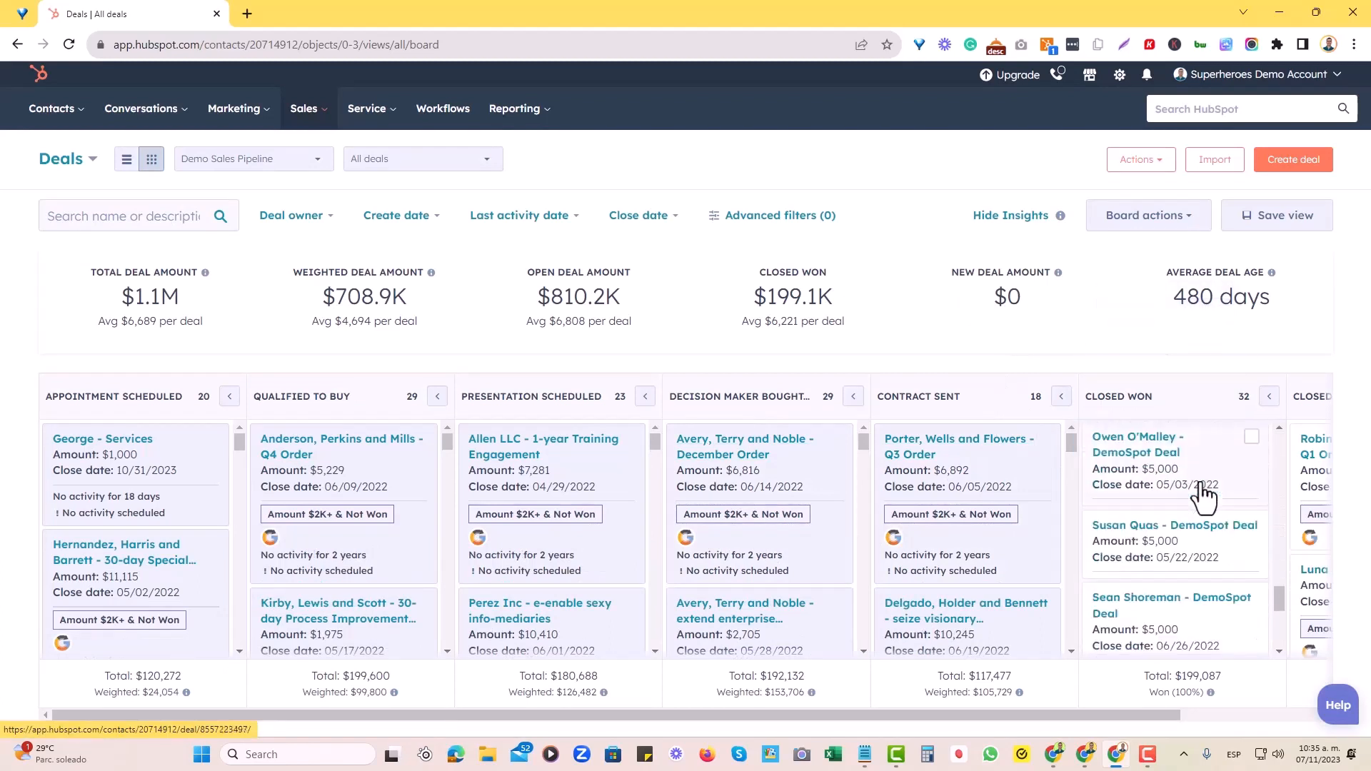
pyautogui.scroll(-5, 1203, 500)
pyautogui.scroll(3, 1199, 621)
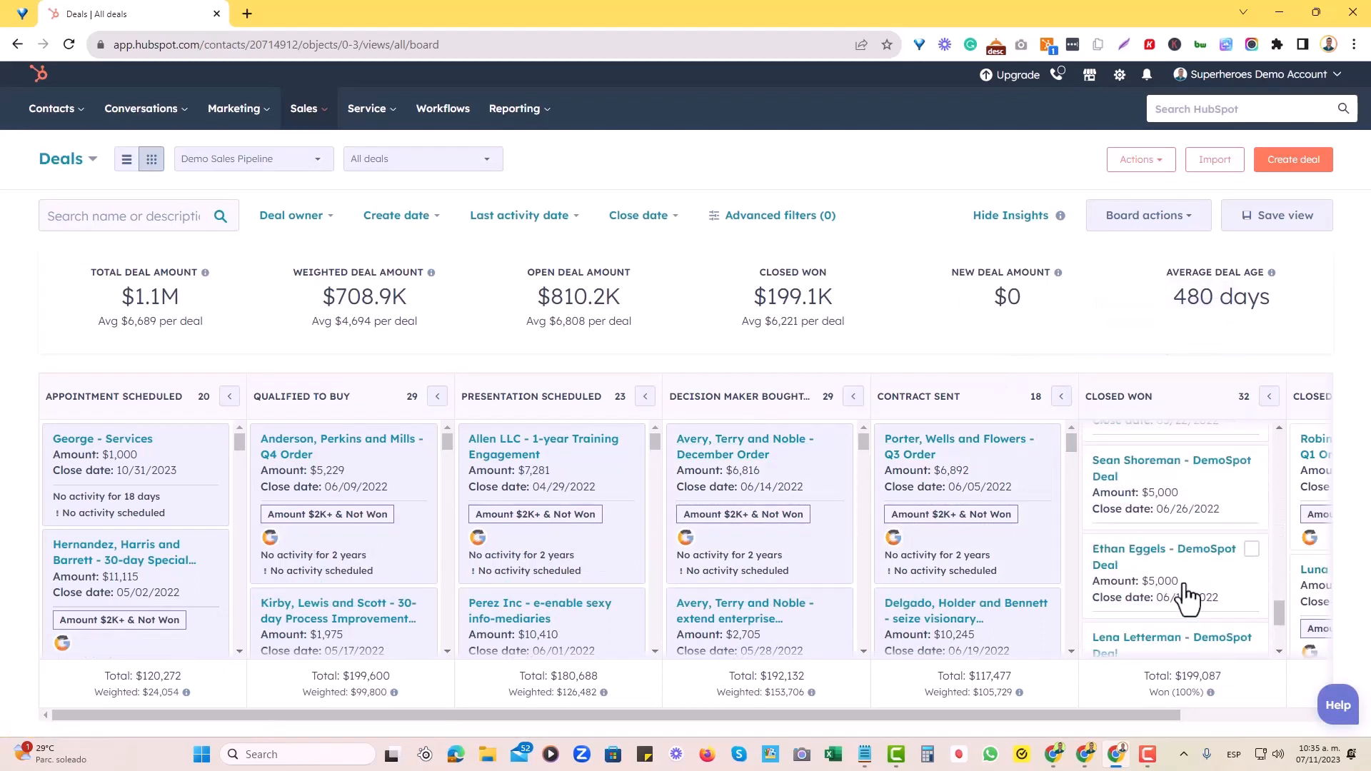
pyautogui.scroll(15, 1189, 592)
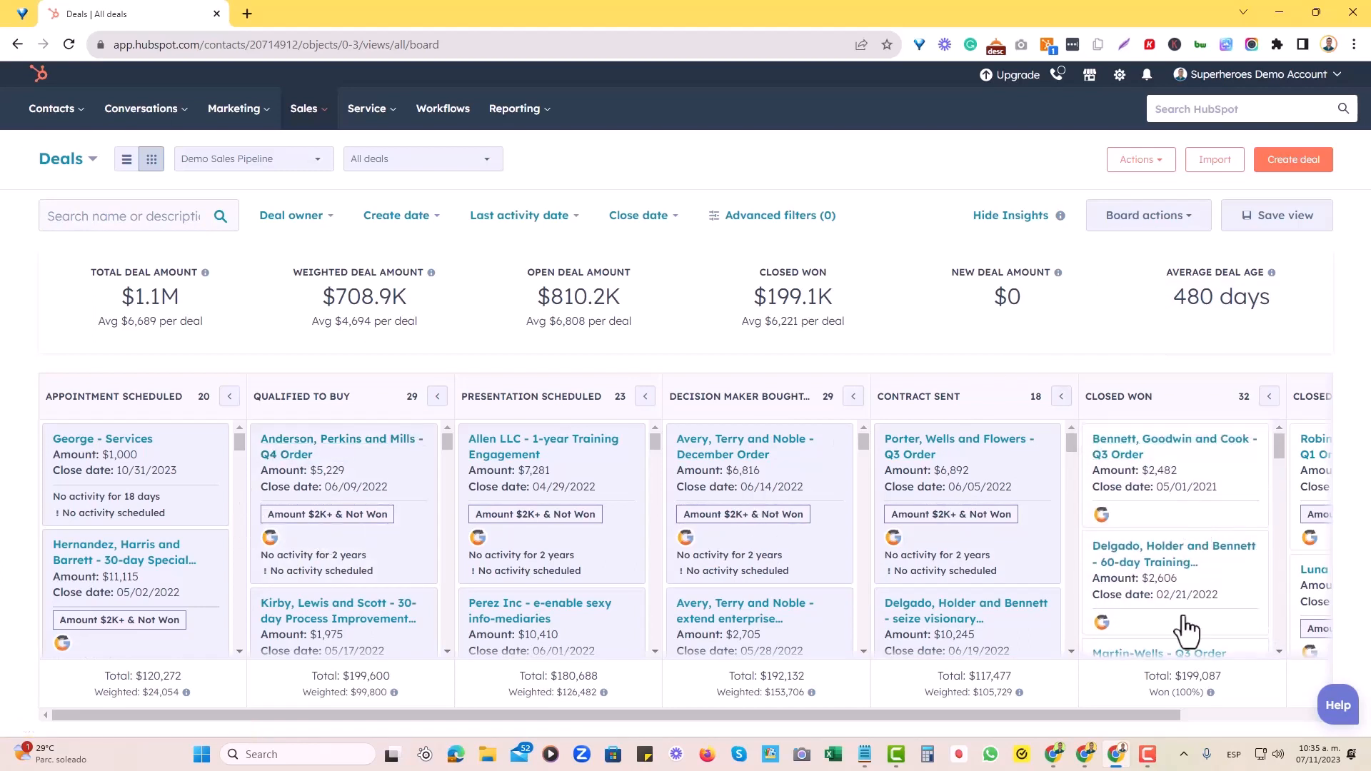
pyautogui.moveTo(1153, 715); pyautogui.dragTo(1282, 713)
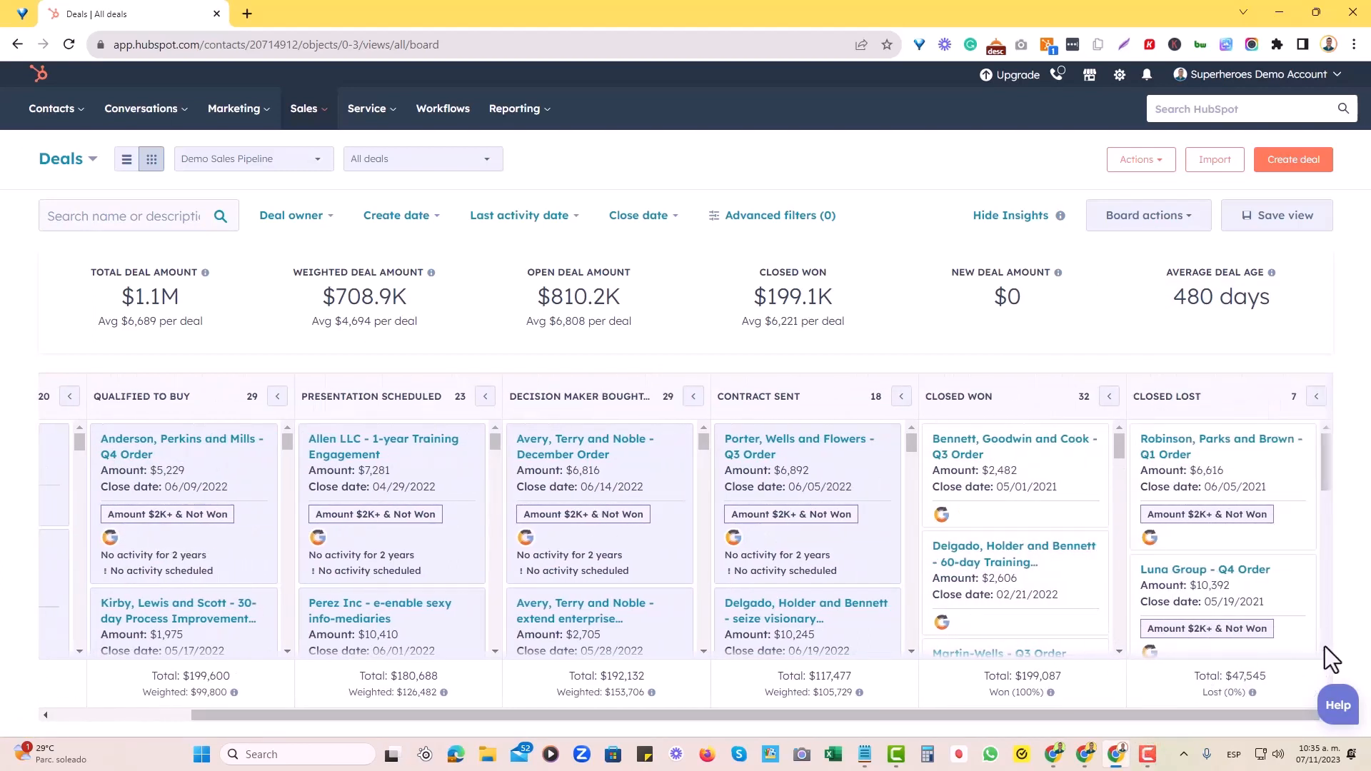